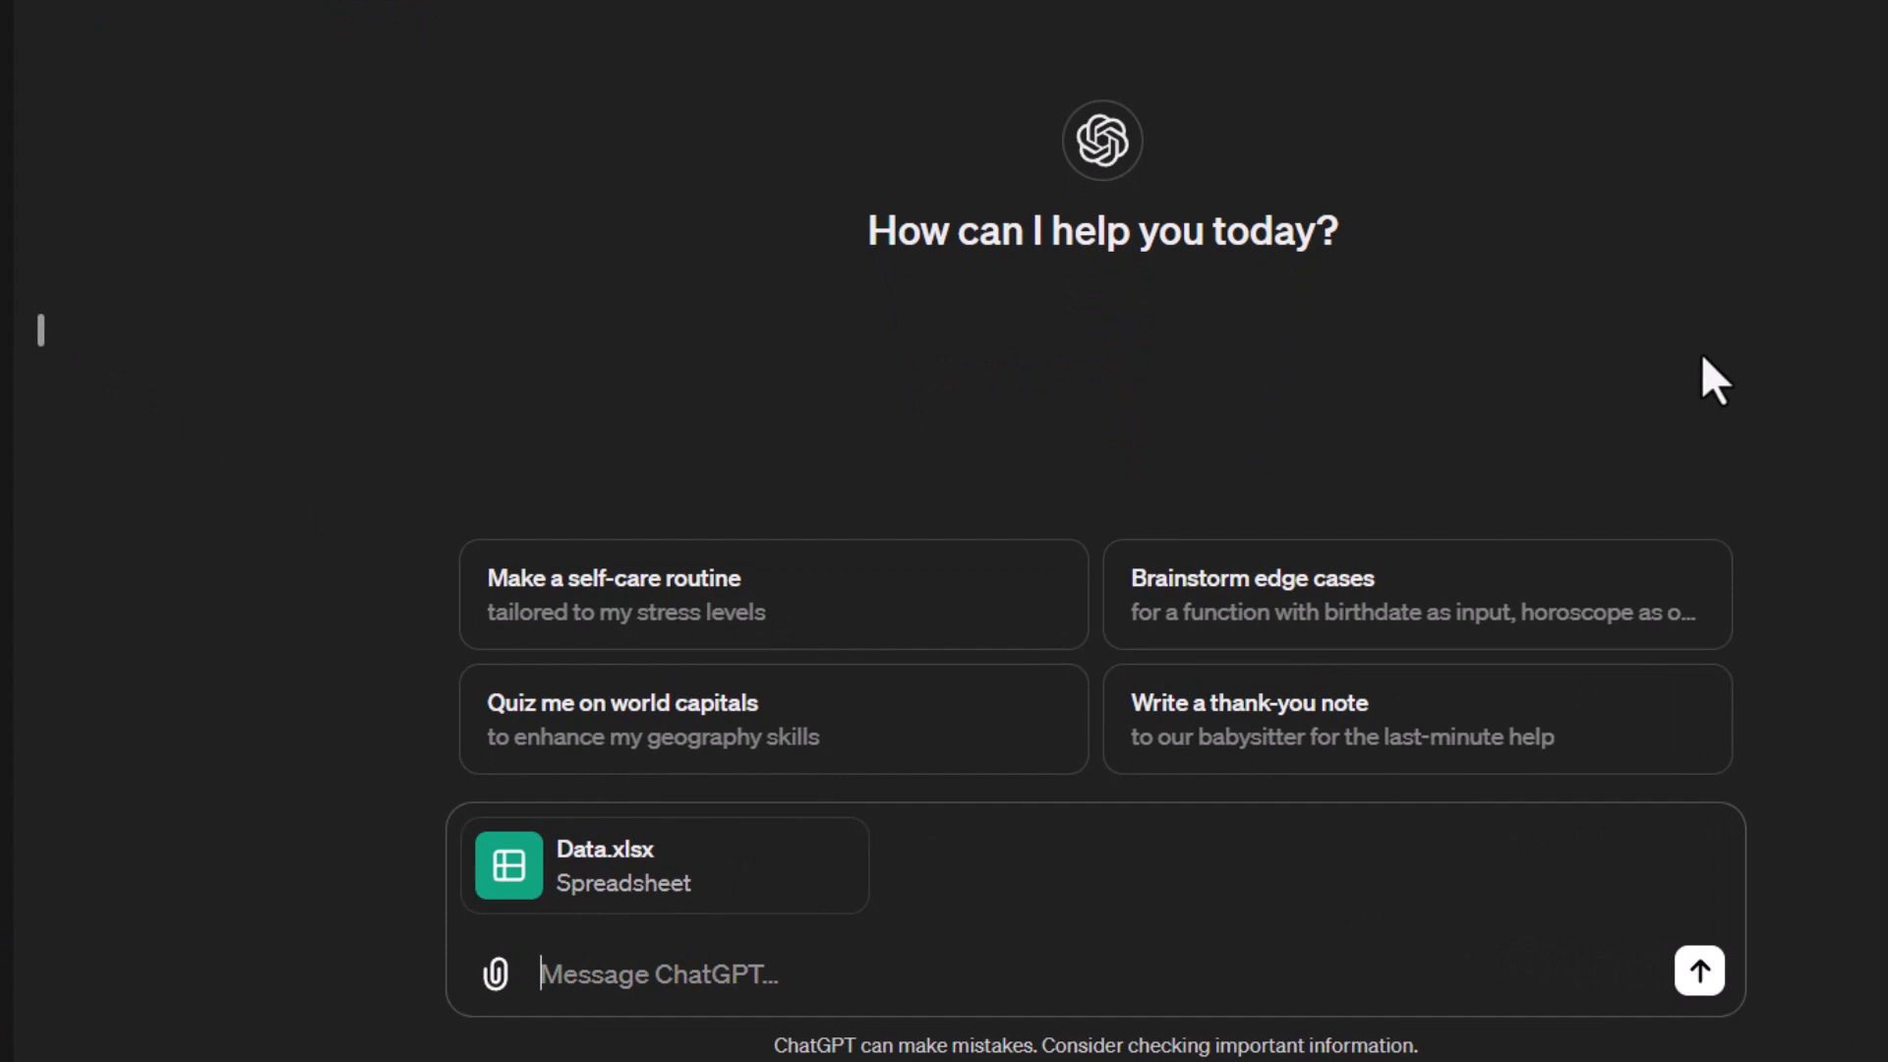
Step: Ask ChatGPT to load the attached Data.xlsx file and list its fields
{"action": "type", "text": "Load the"}
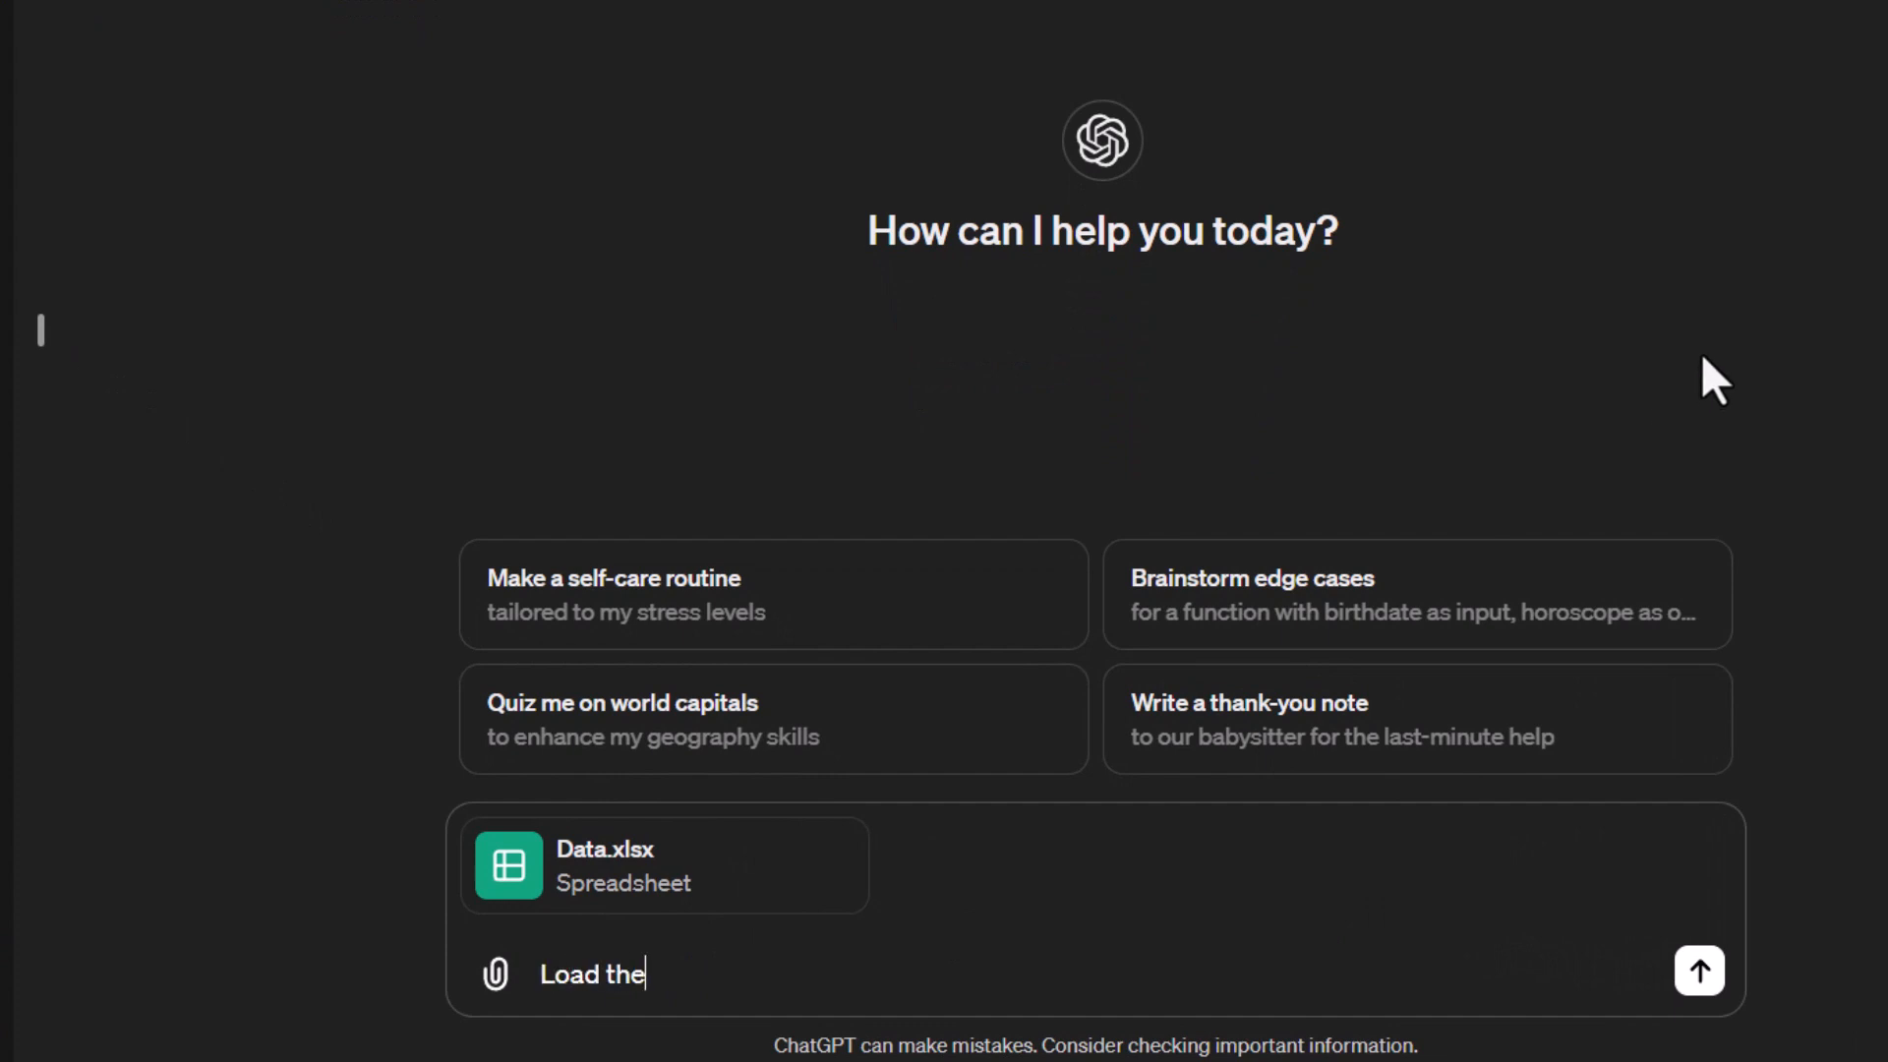
{"action": "type", "text": " file and list the fields"}
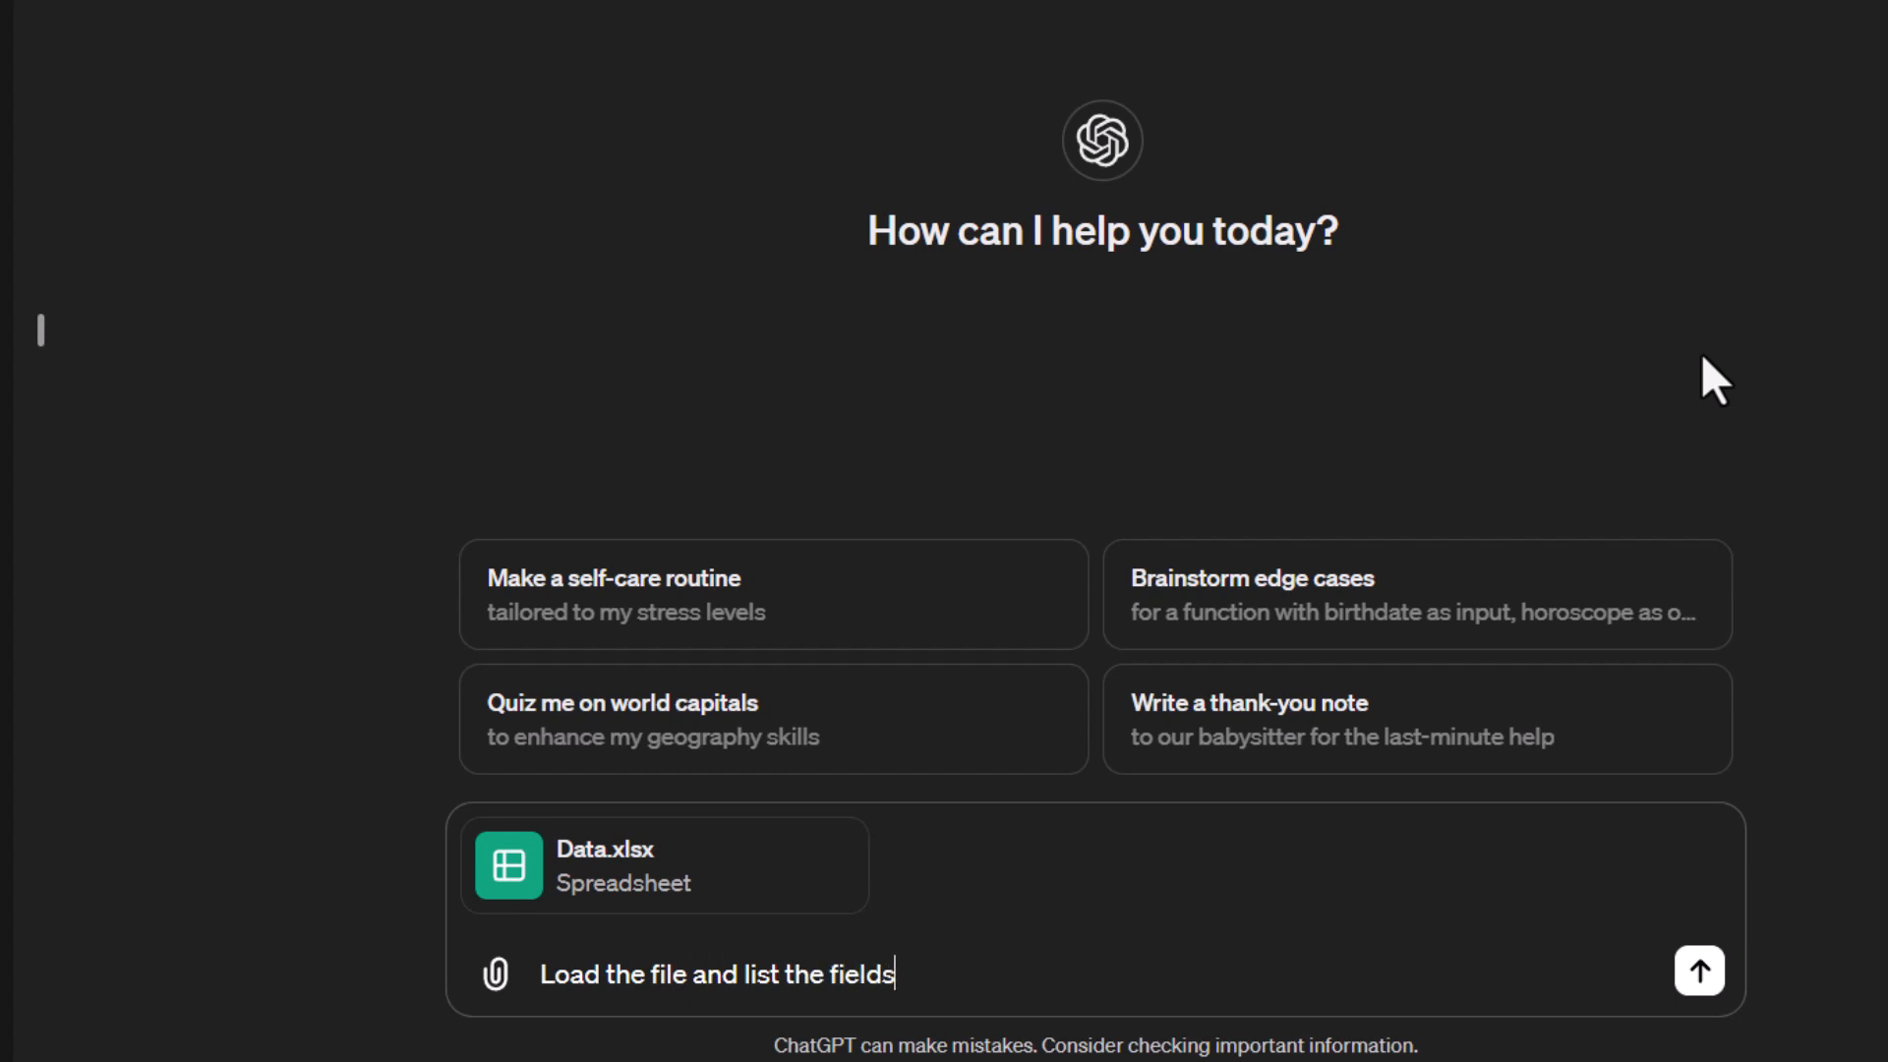
{"action": "key", "text": "Return"}
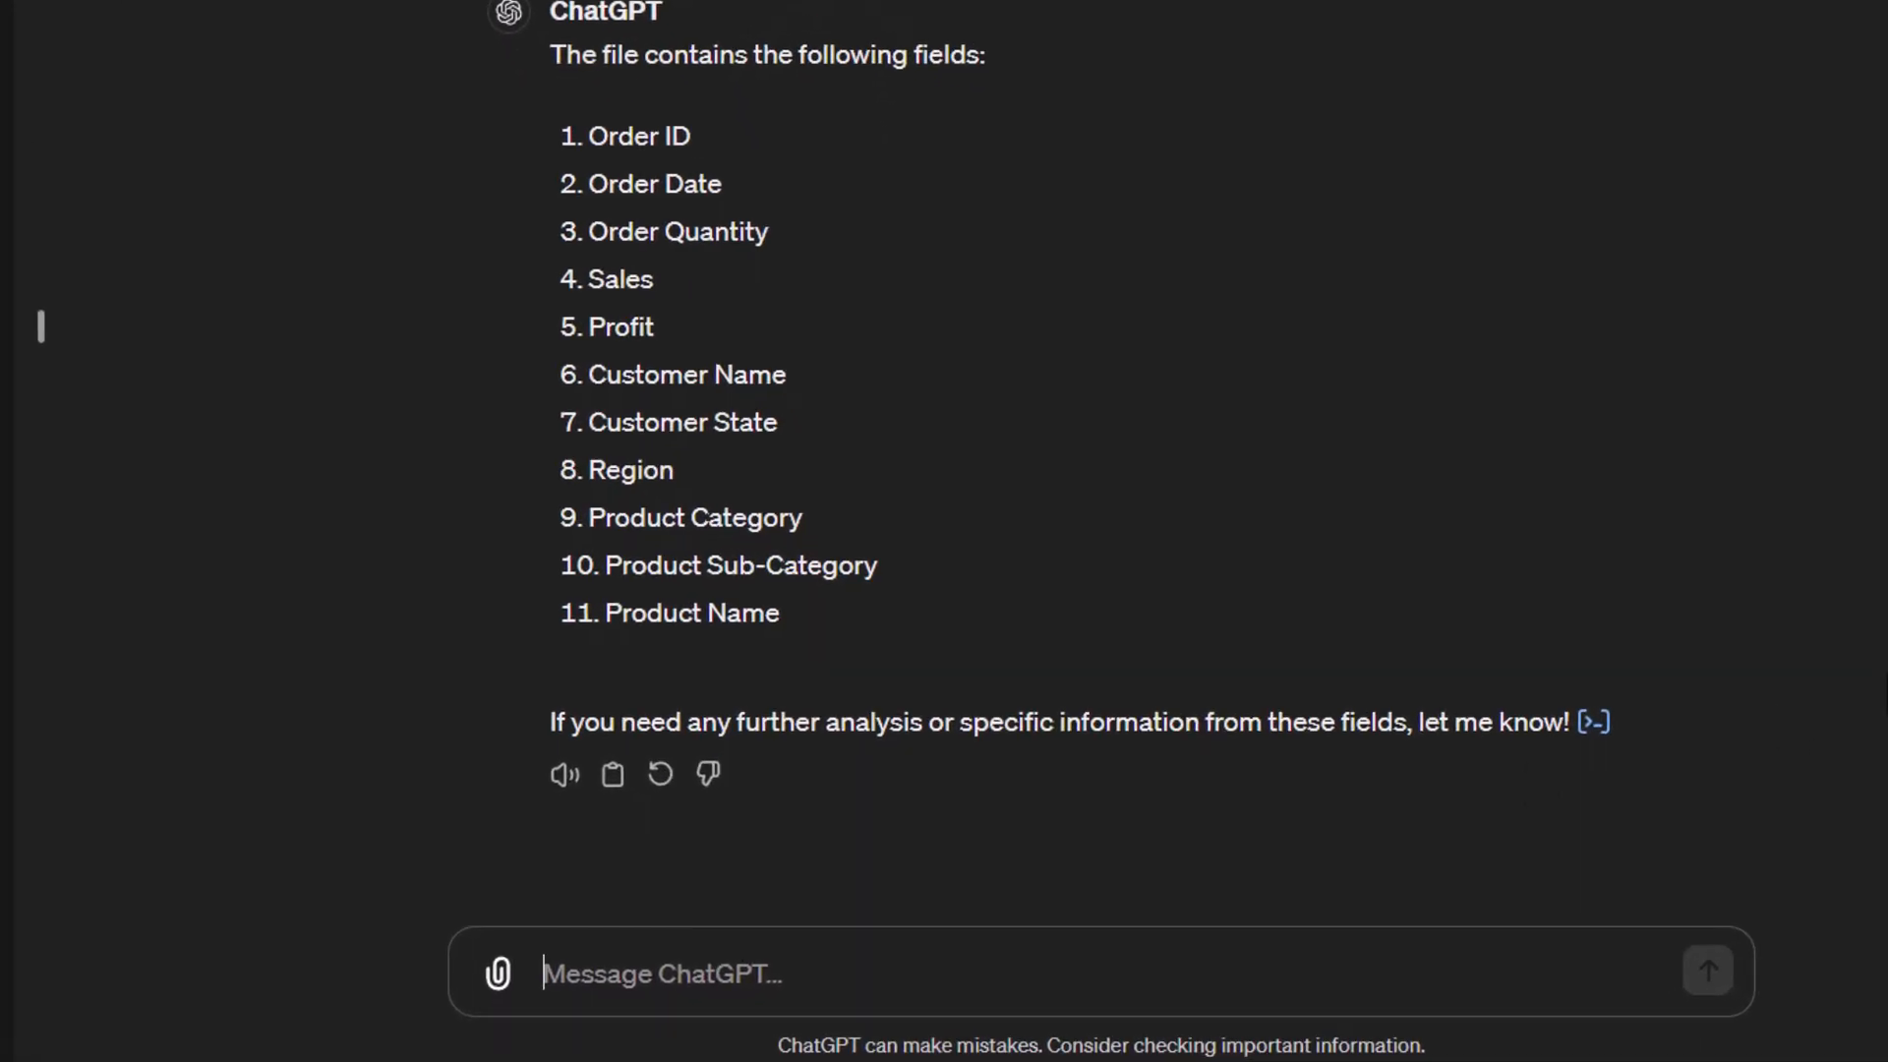
Step: Request a table of Sales by Month for the Year 2020 with a total, formatting Sales with thousand separator and no decimal
{"action": "type", "text": "Cre"}
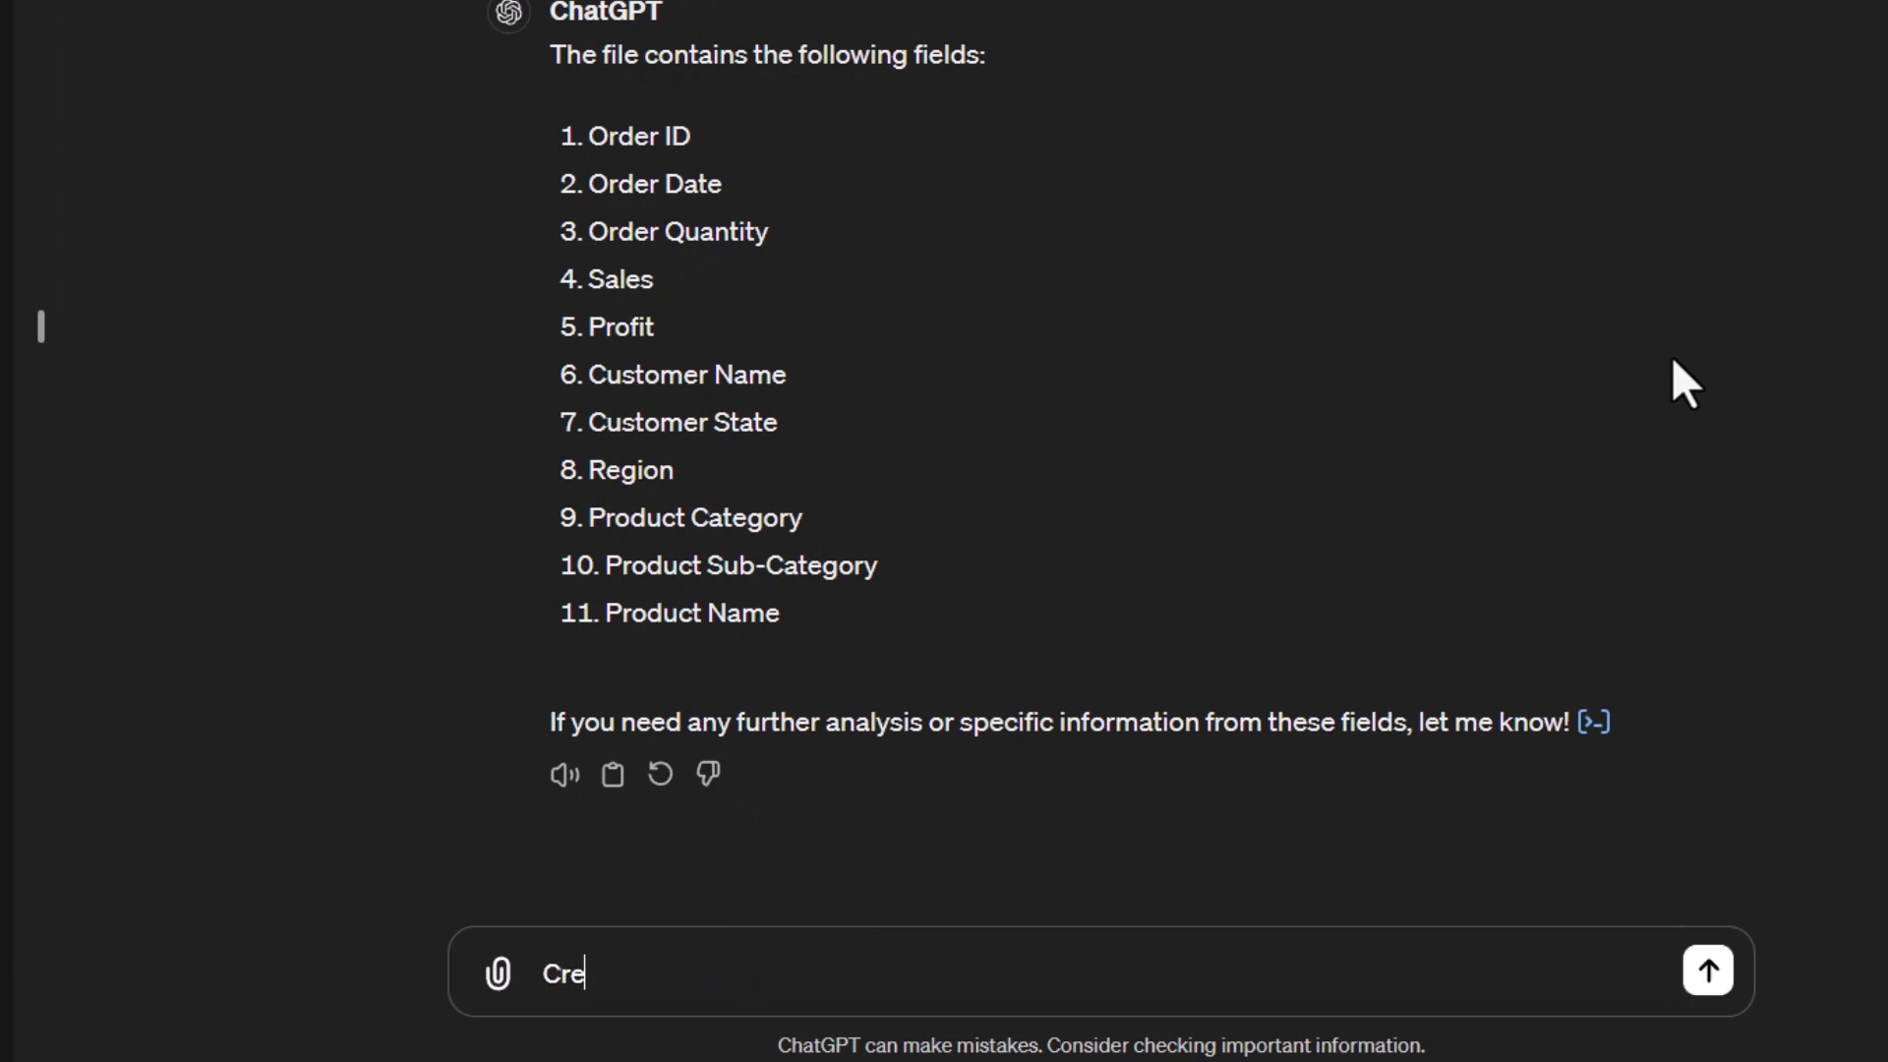
{"action": "type", "text": "ate a table displa"}
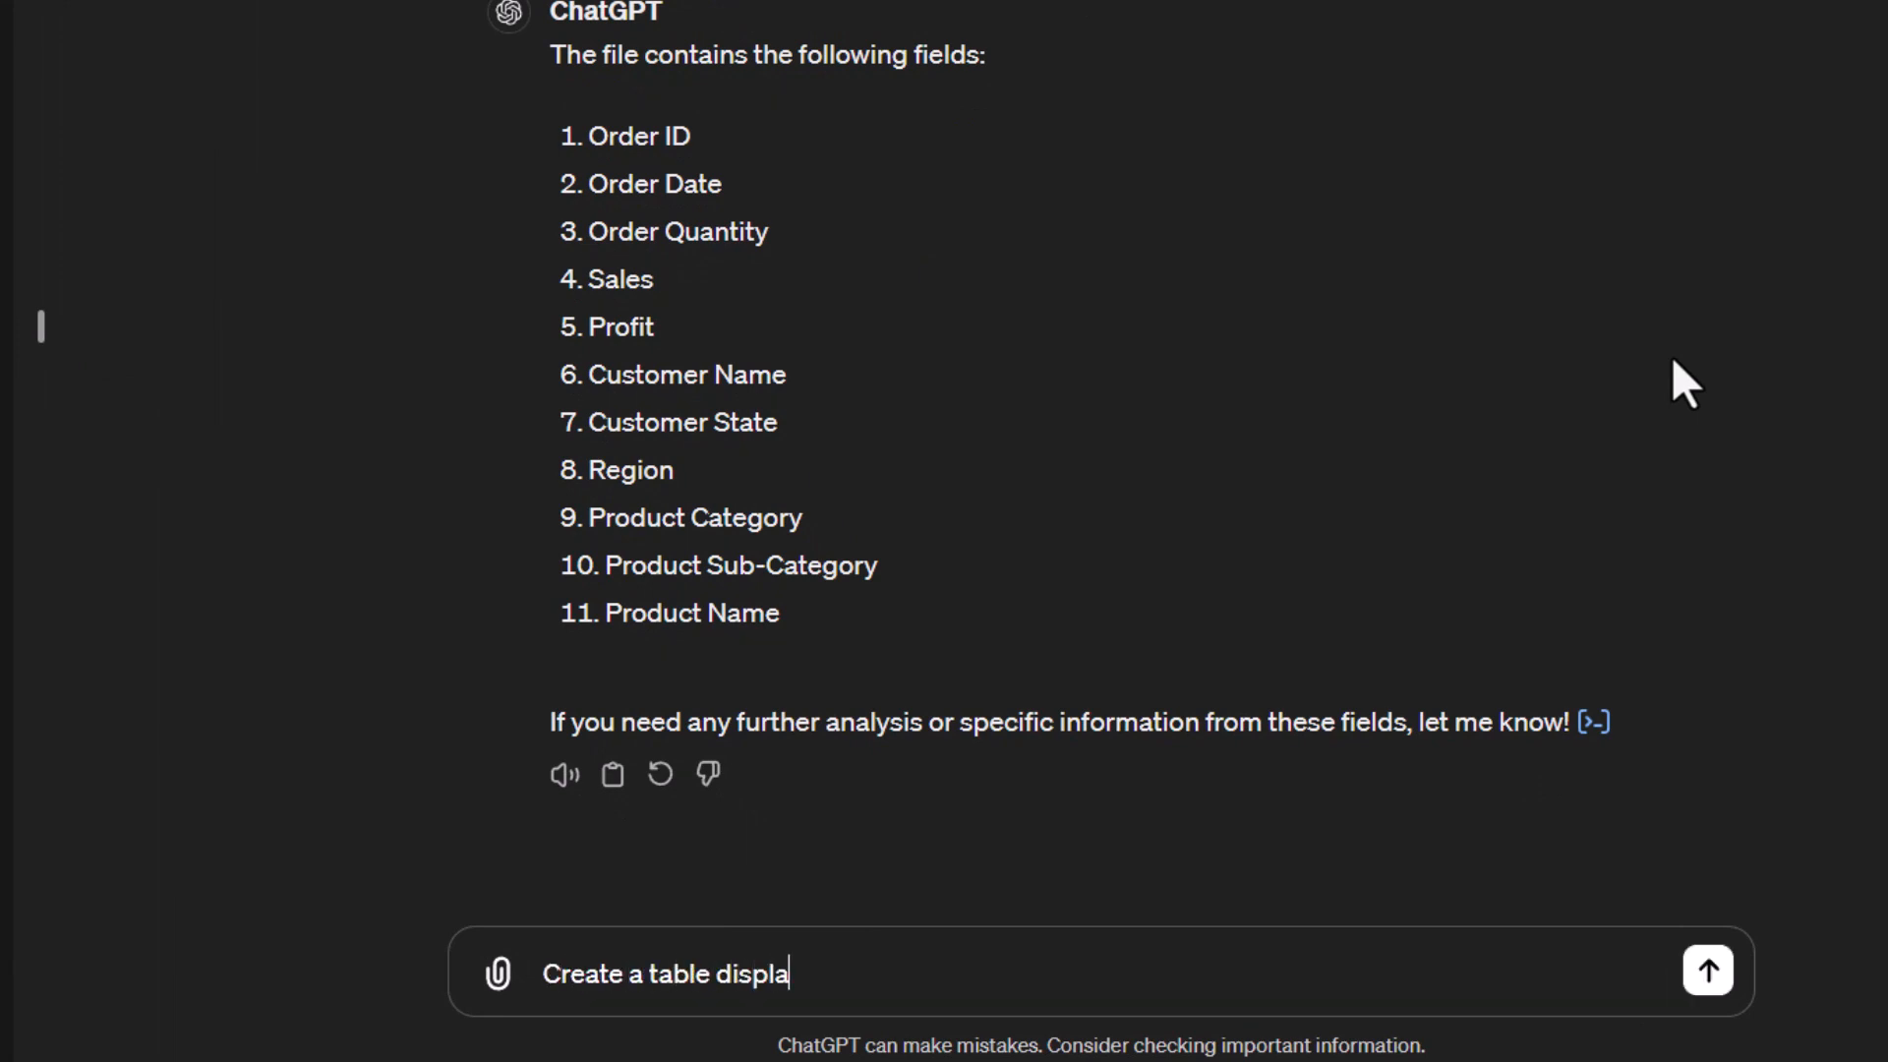
{"action": "type", "text": "y the Sales "}
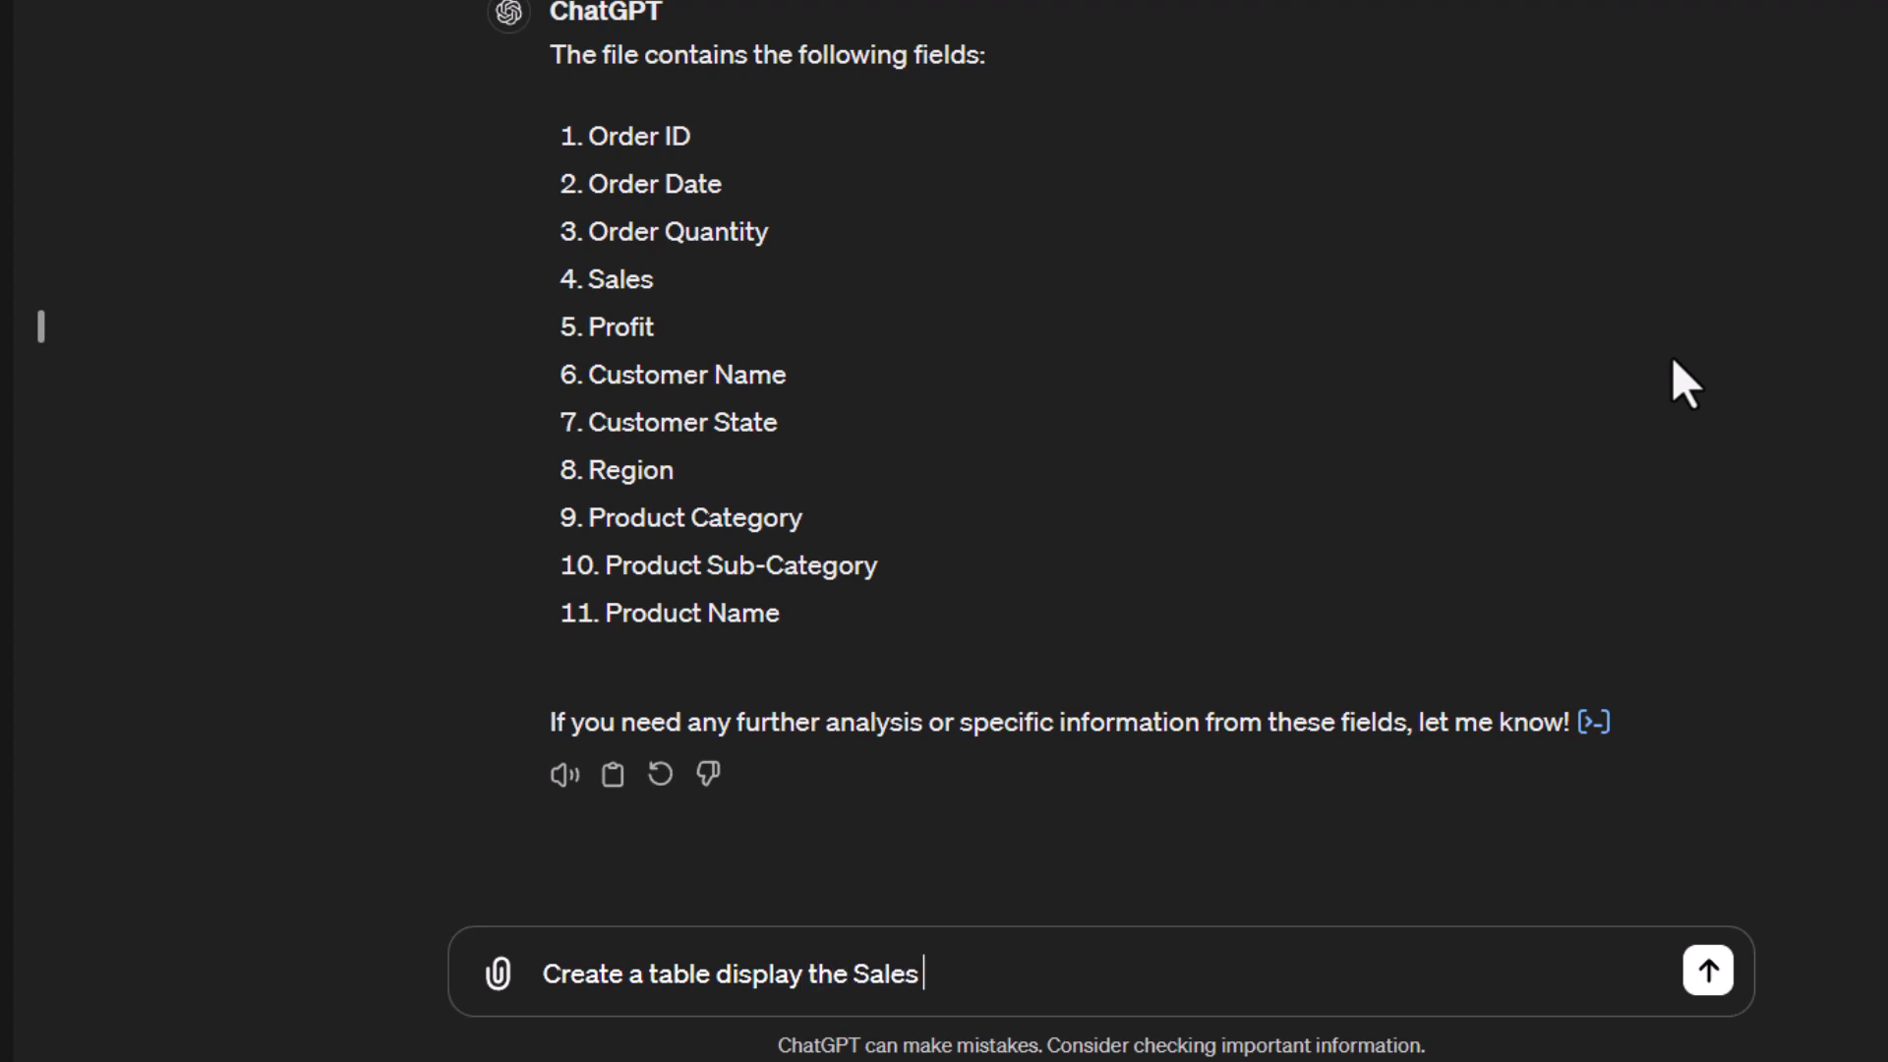
{"action": "type", "text": "by Month for"}
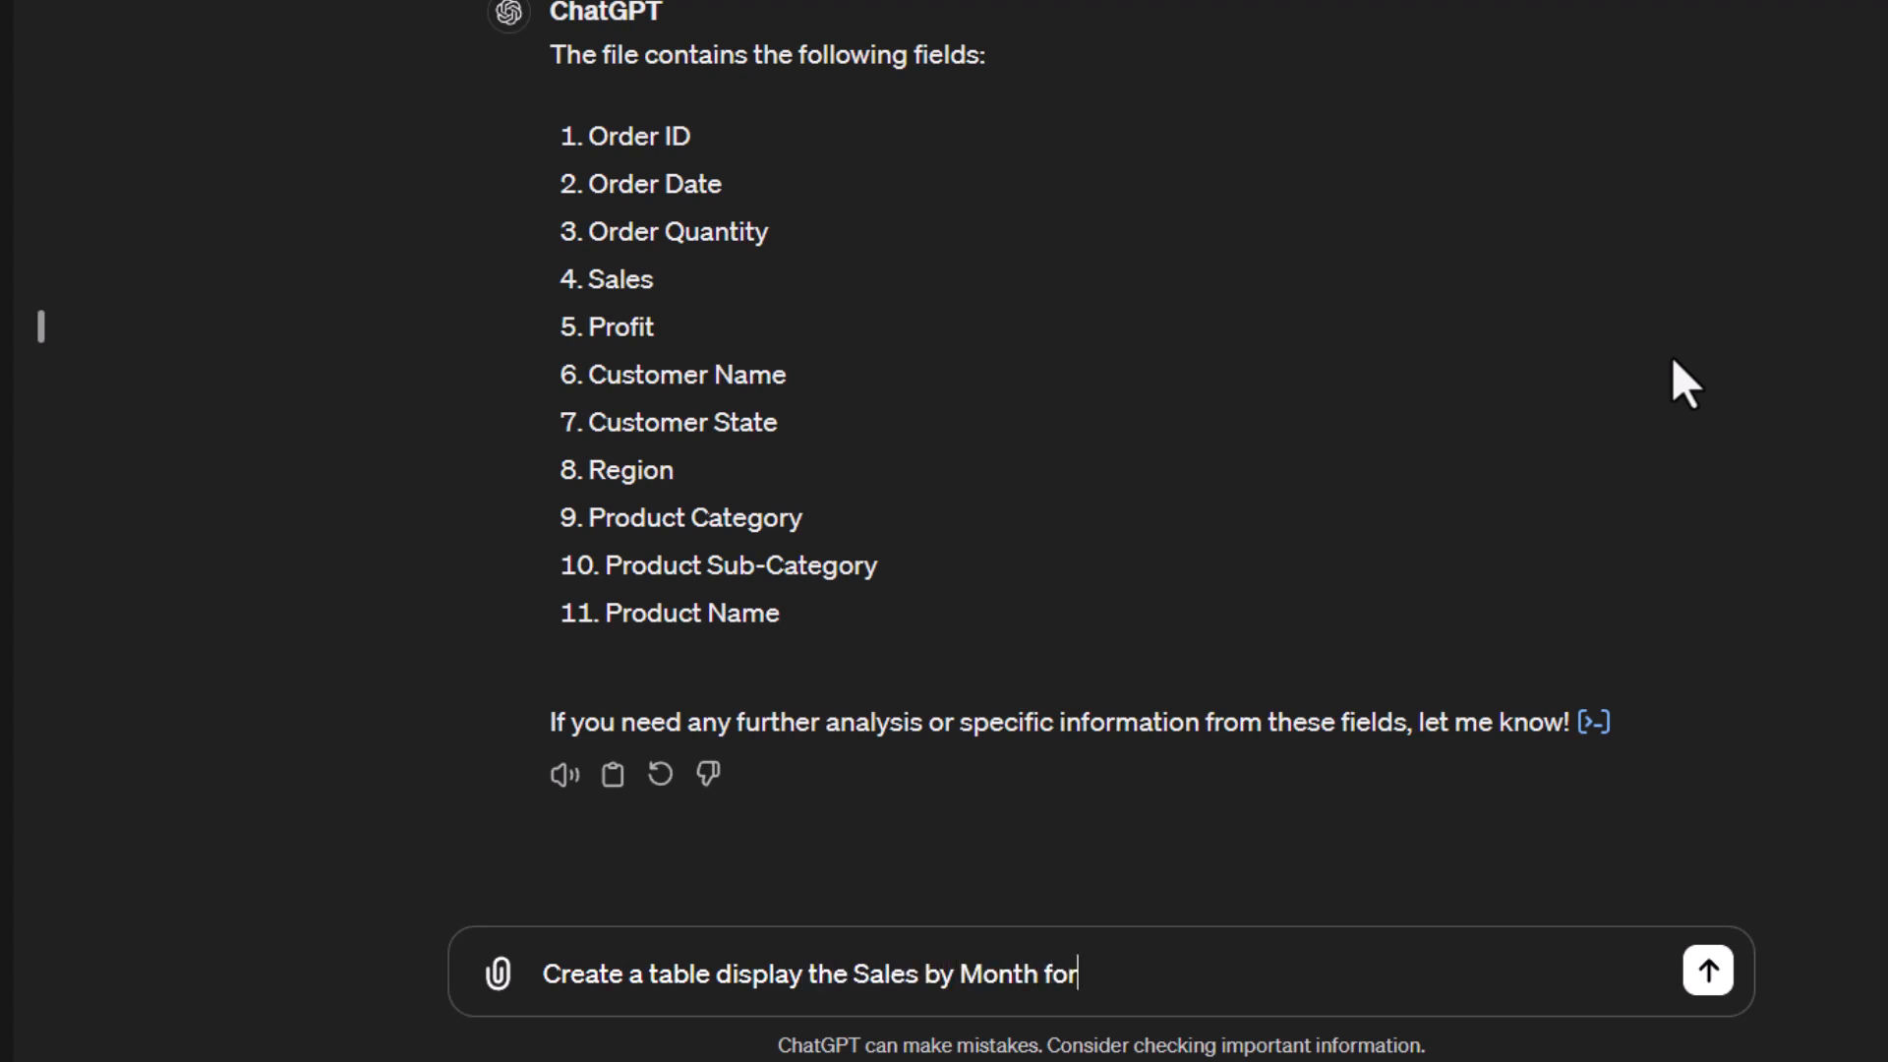
{"action": "type", "text": " the Year 2"}
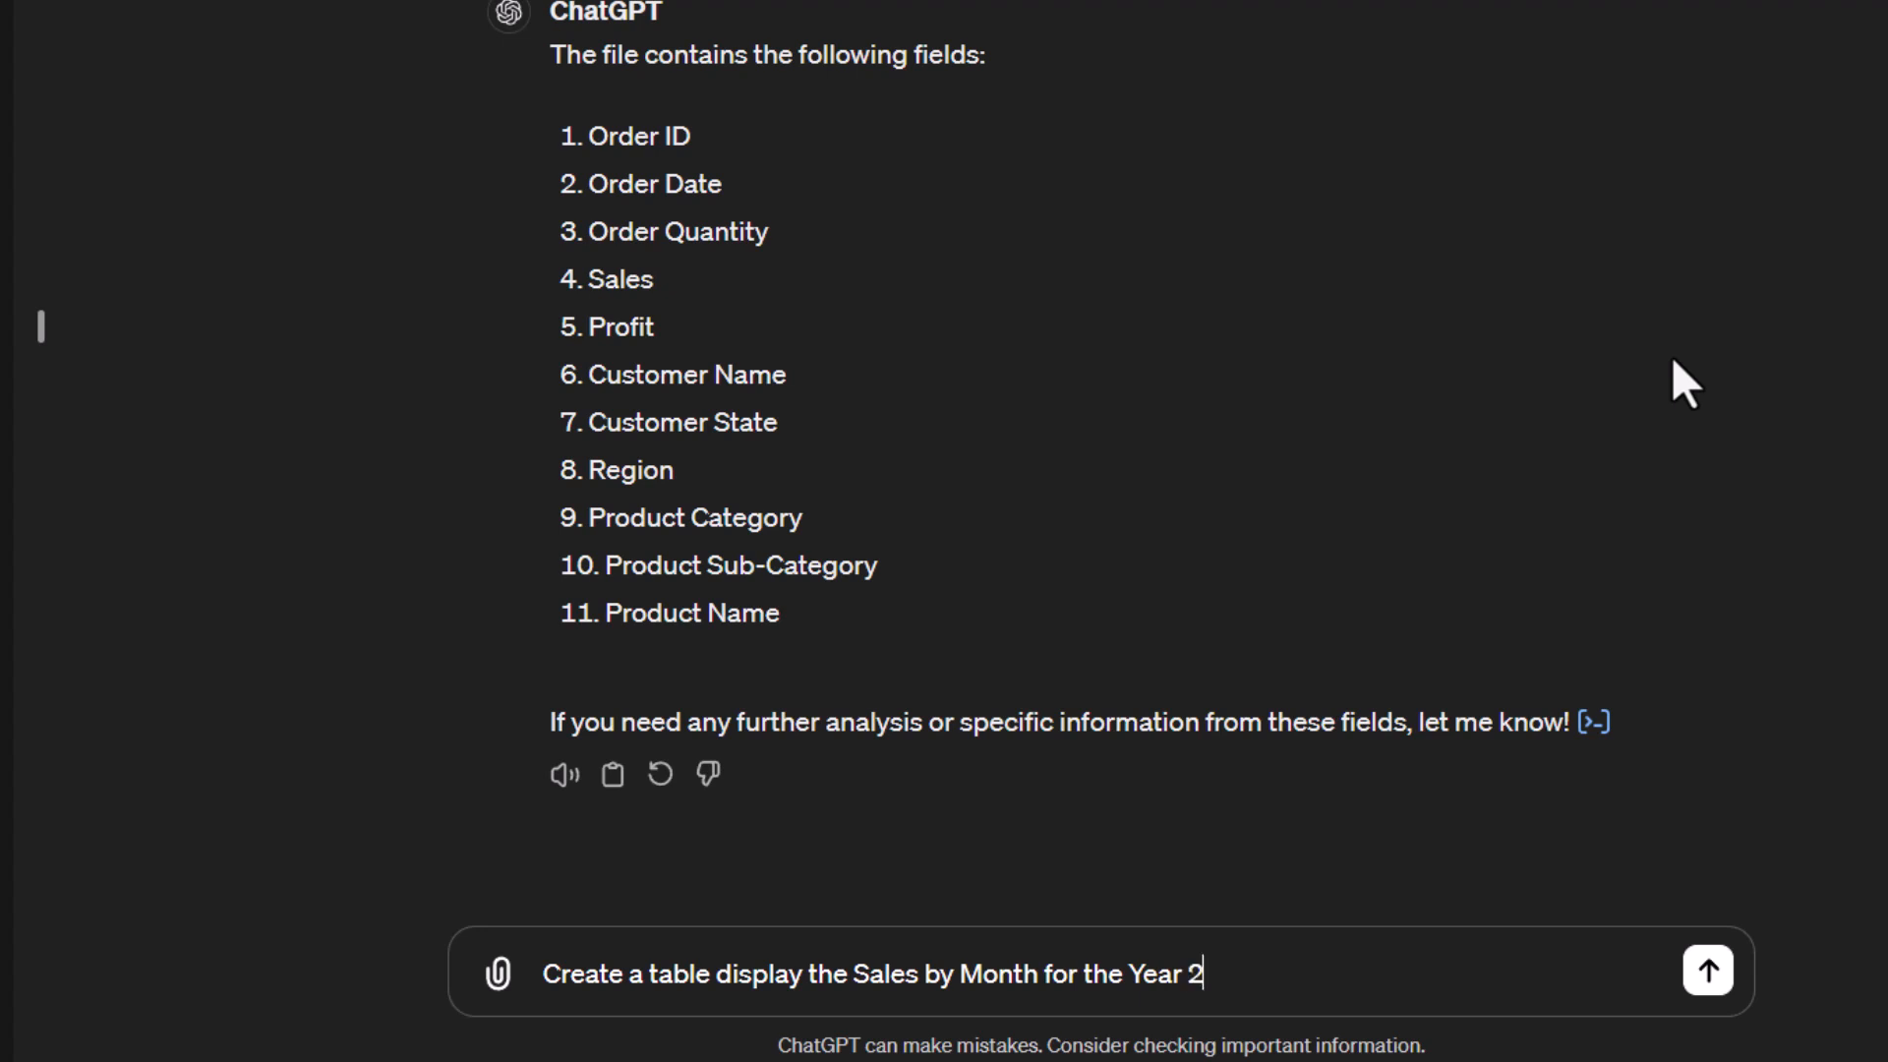
{"action": "type", "text": "020.  Add "}
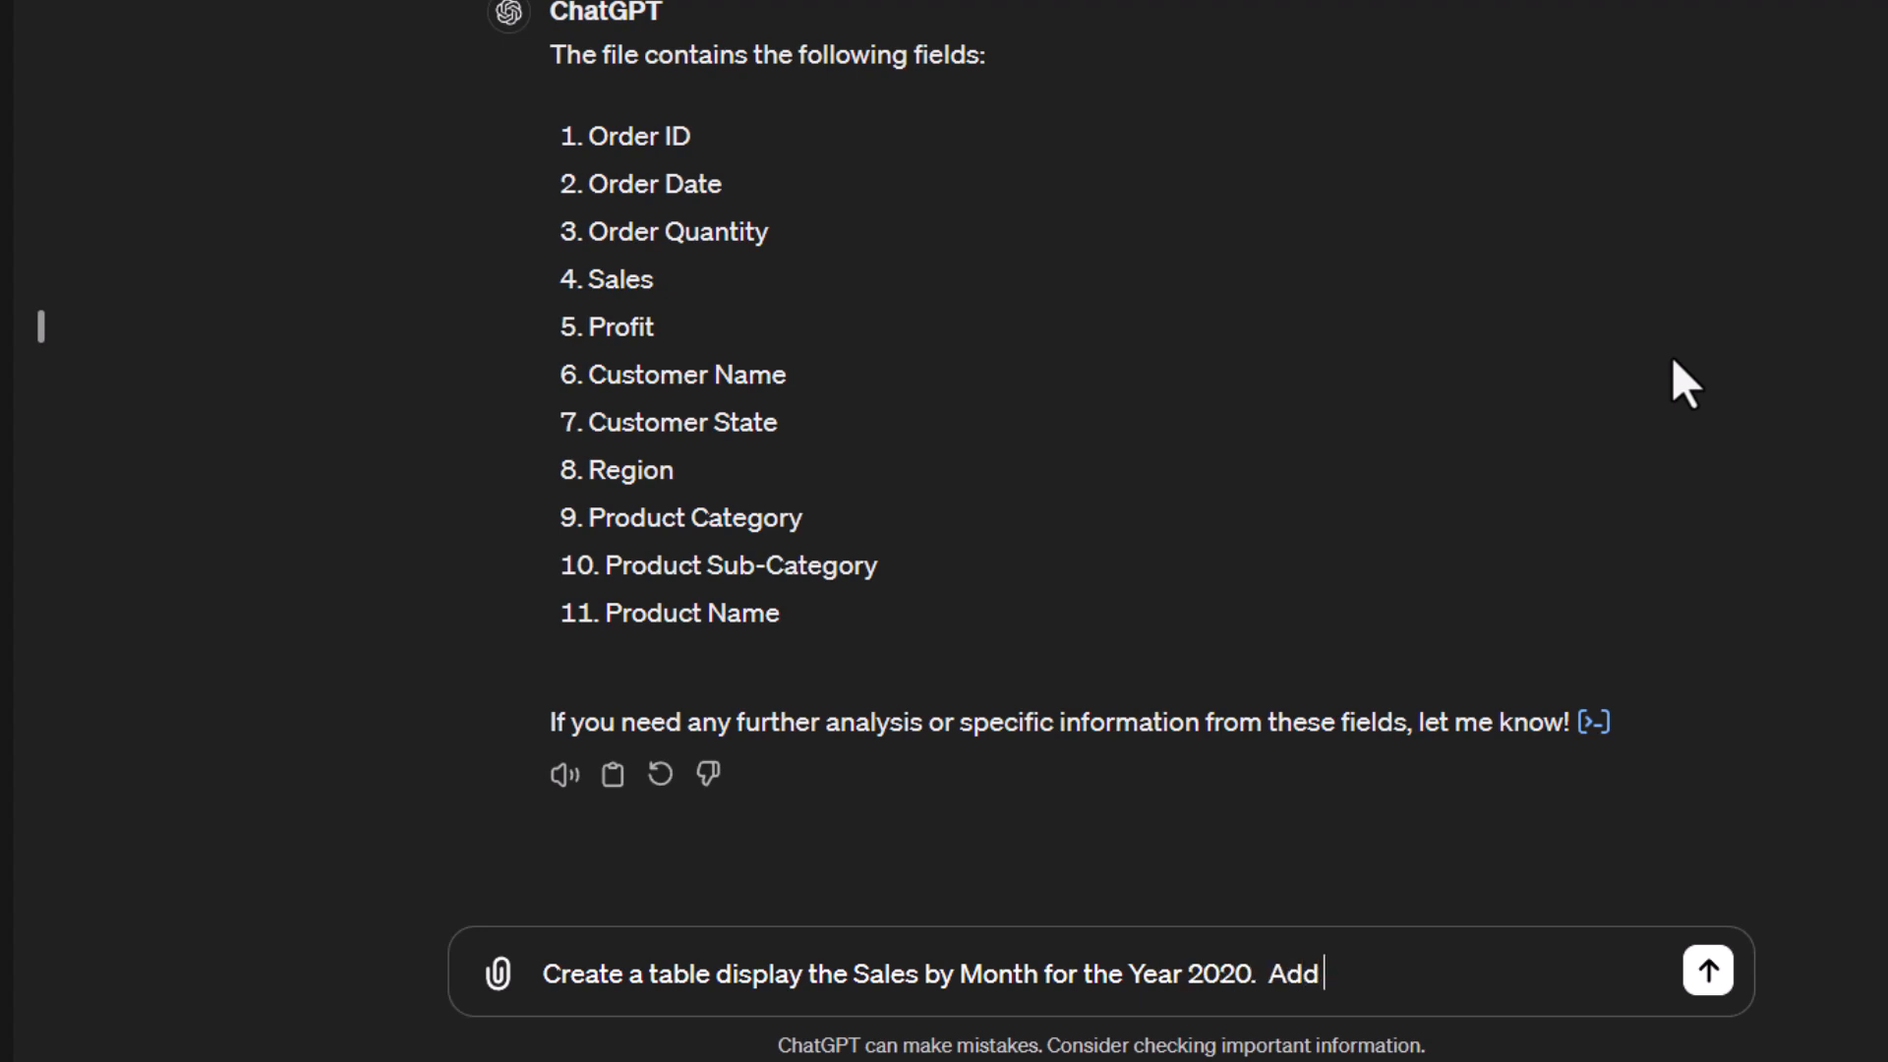
{"action": "type", "text": "a total.  Format"}
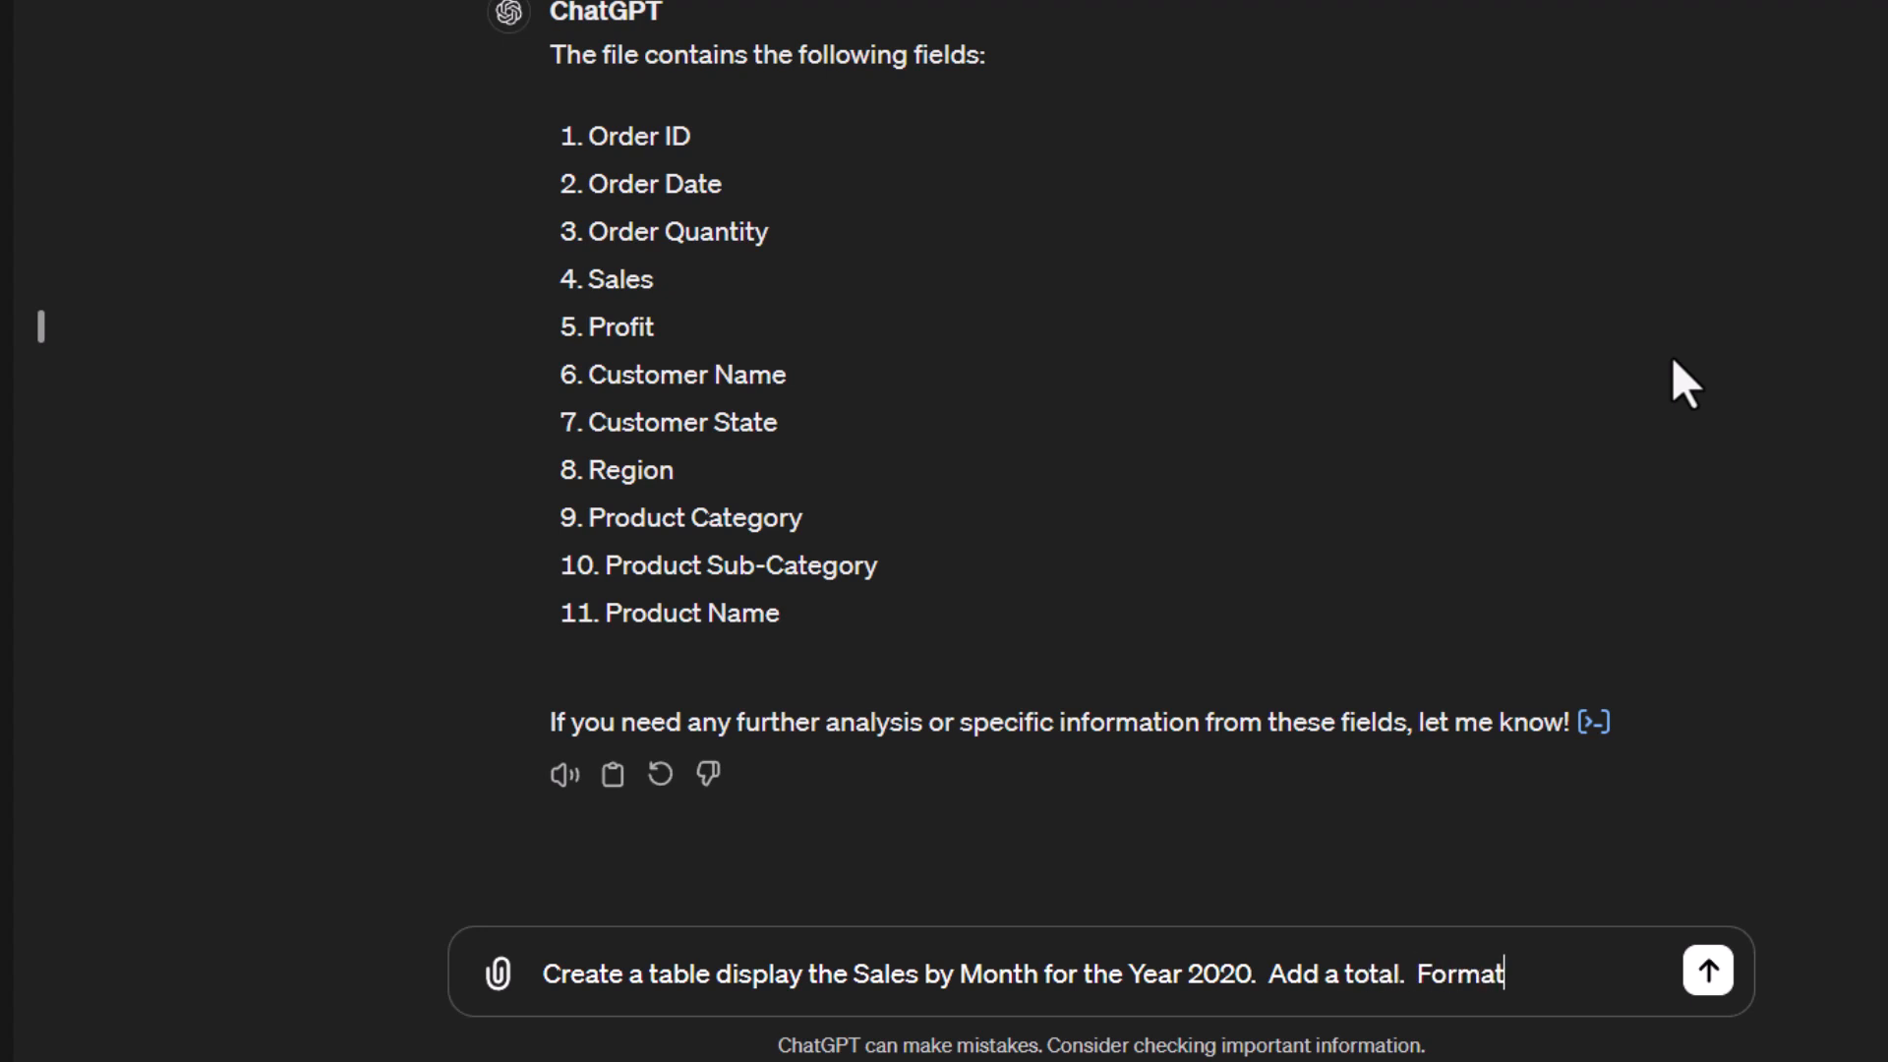
{"action": "type", "text": " the Sales"}
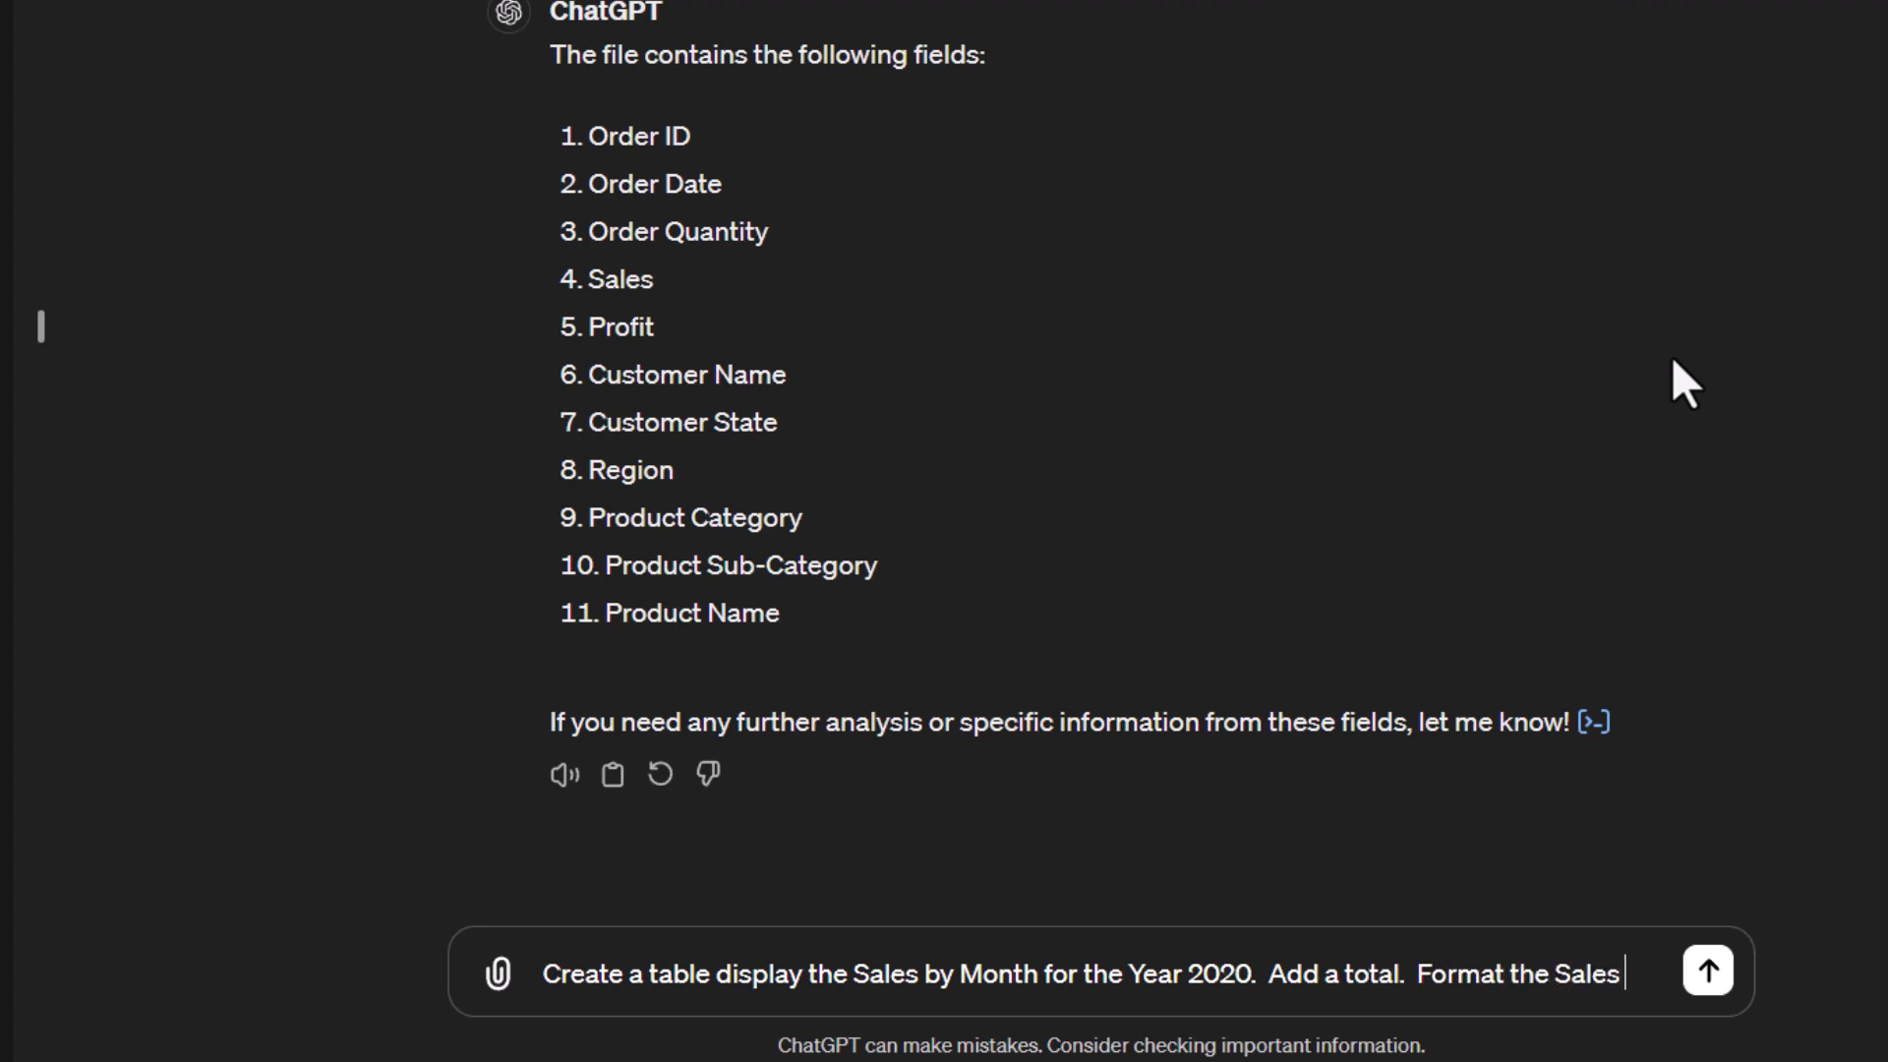
{"action": "type", "text": " with thousa"}
{"action": "key", "text": "BackSpace"}
{"action": "type", "text": "sand se"}
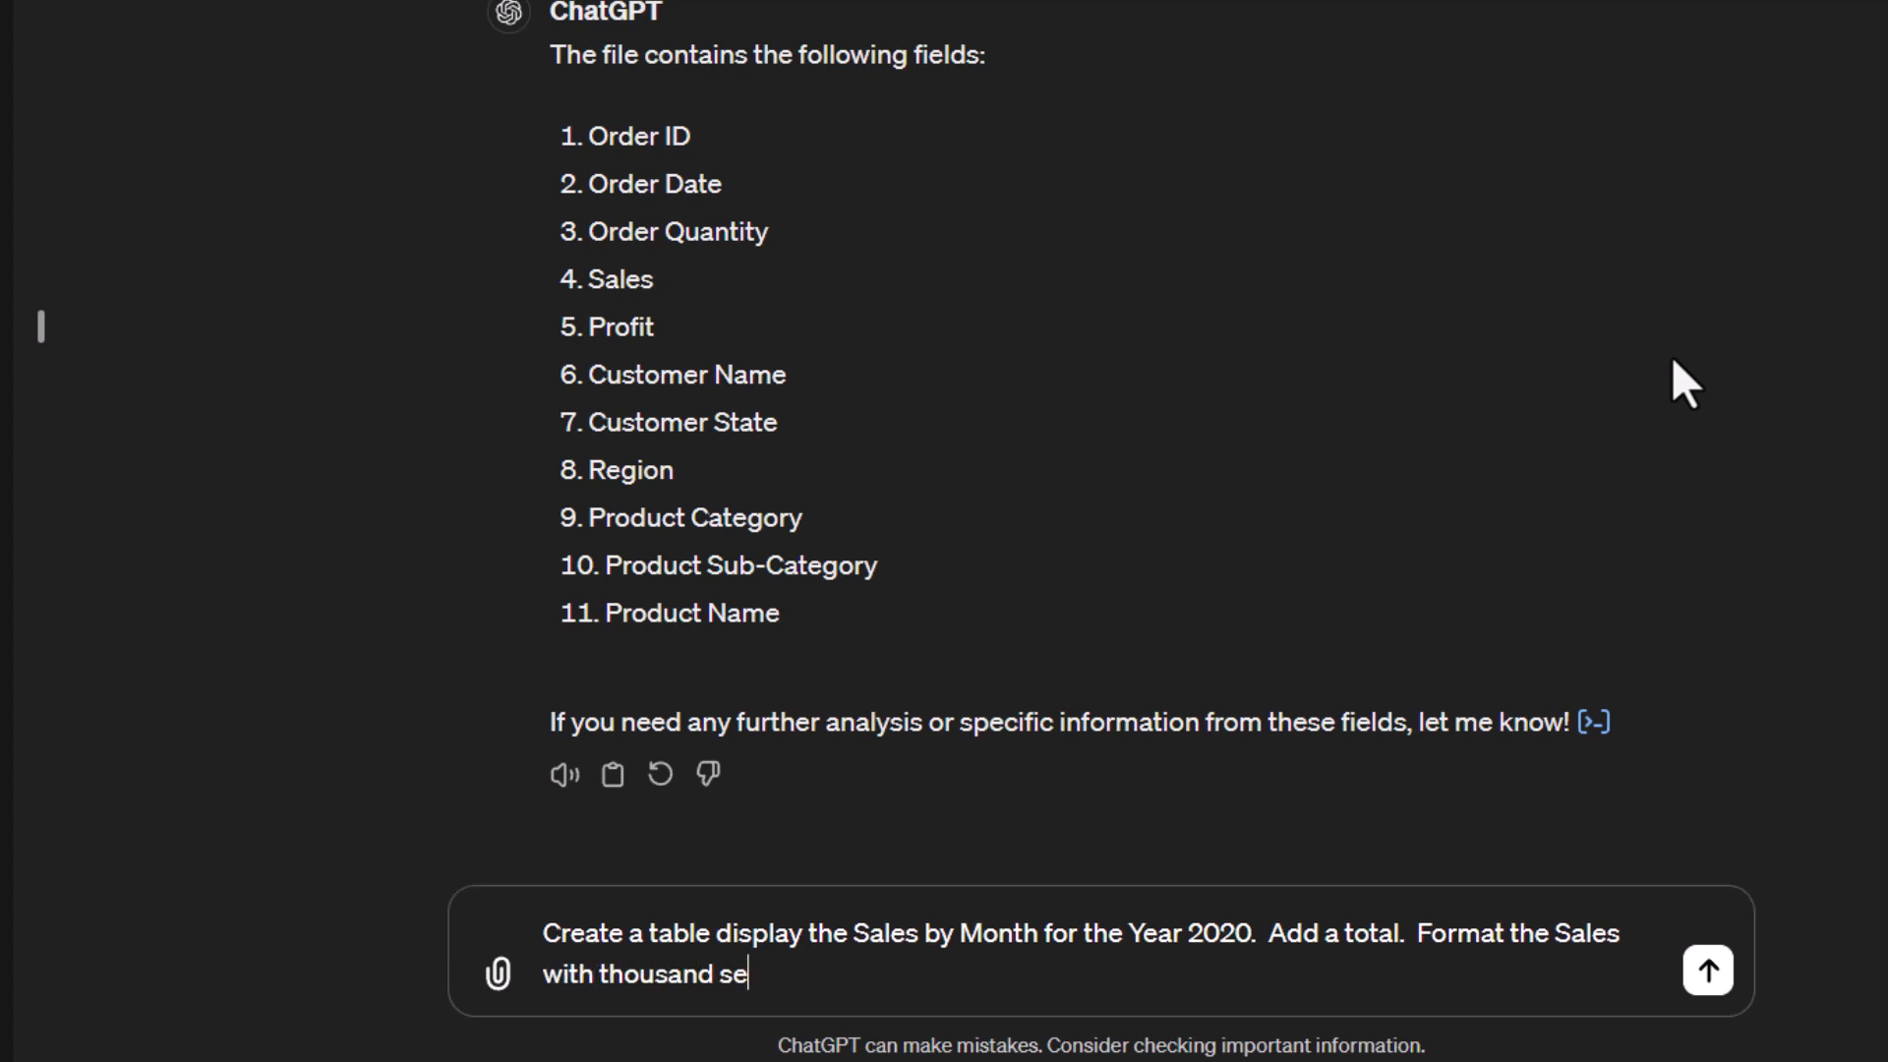
{"action": "type", "text": "parator and no decim"}
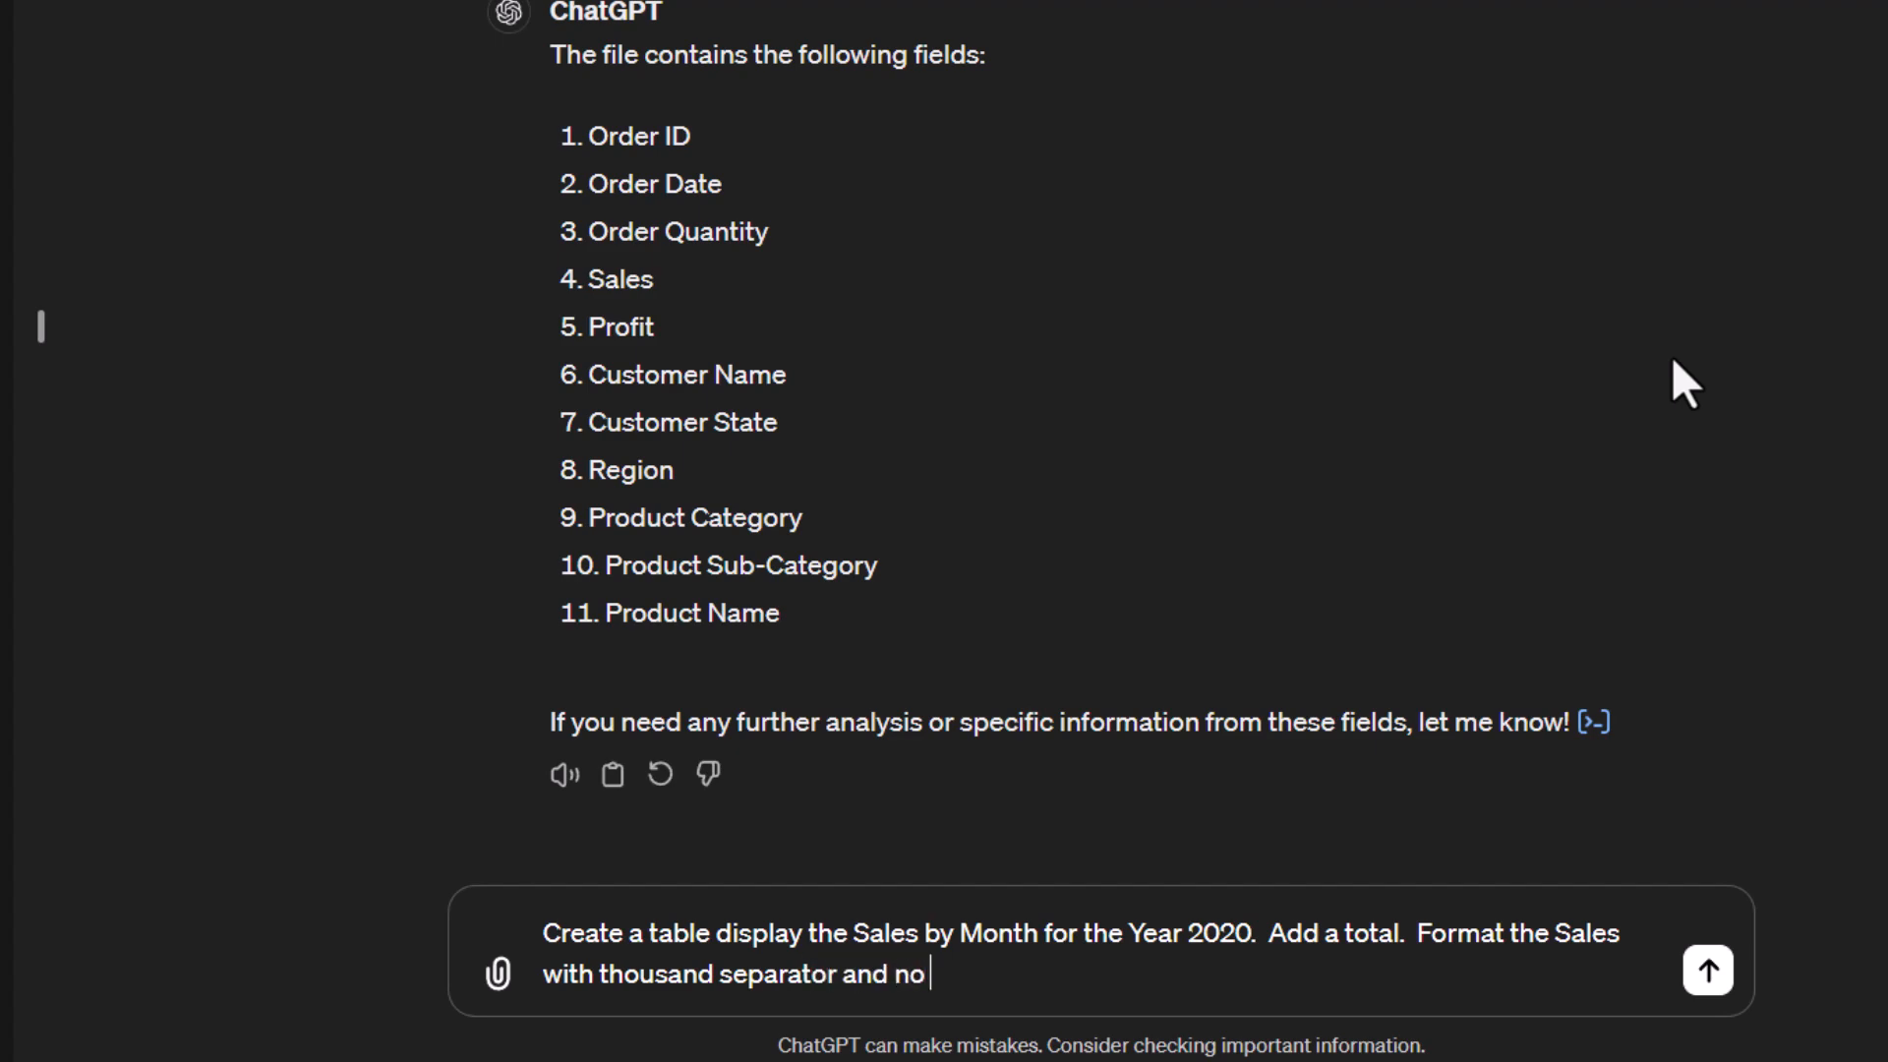
{"action": "type", "text": "al"}
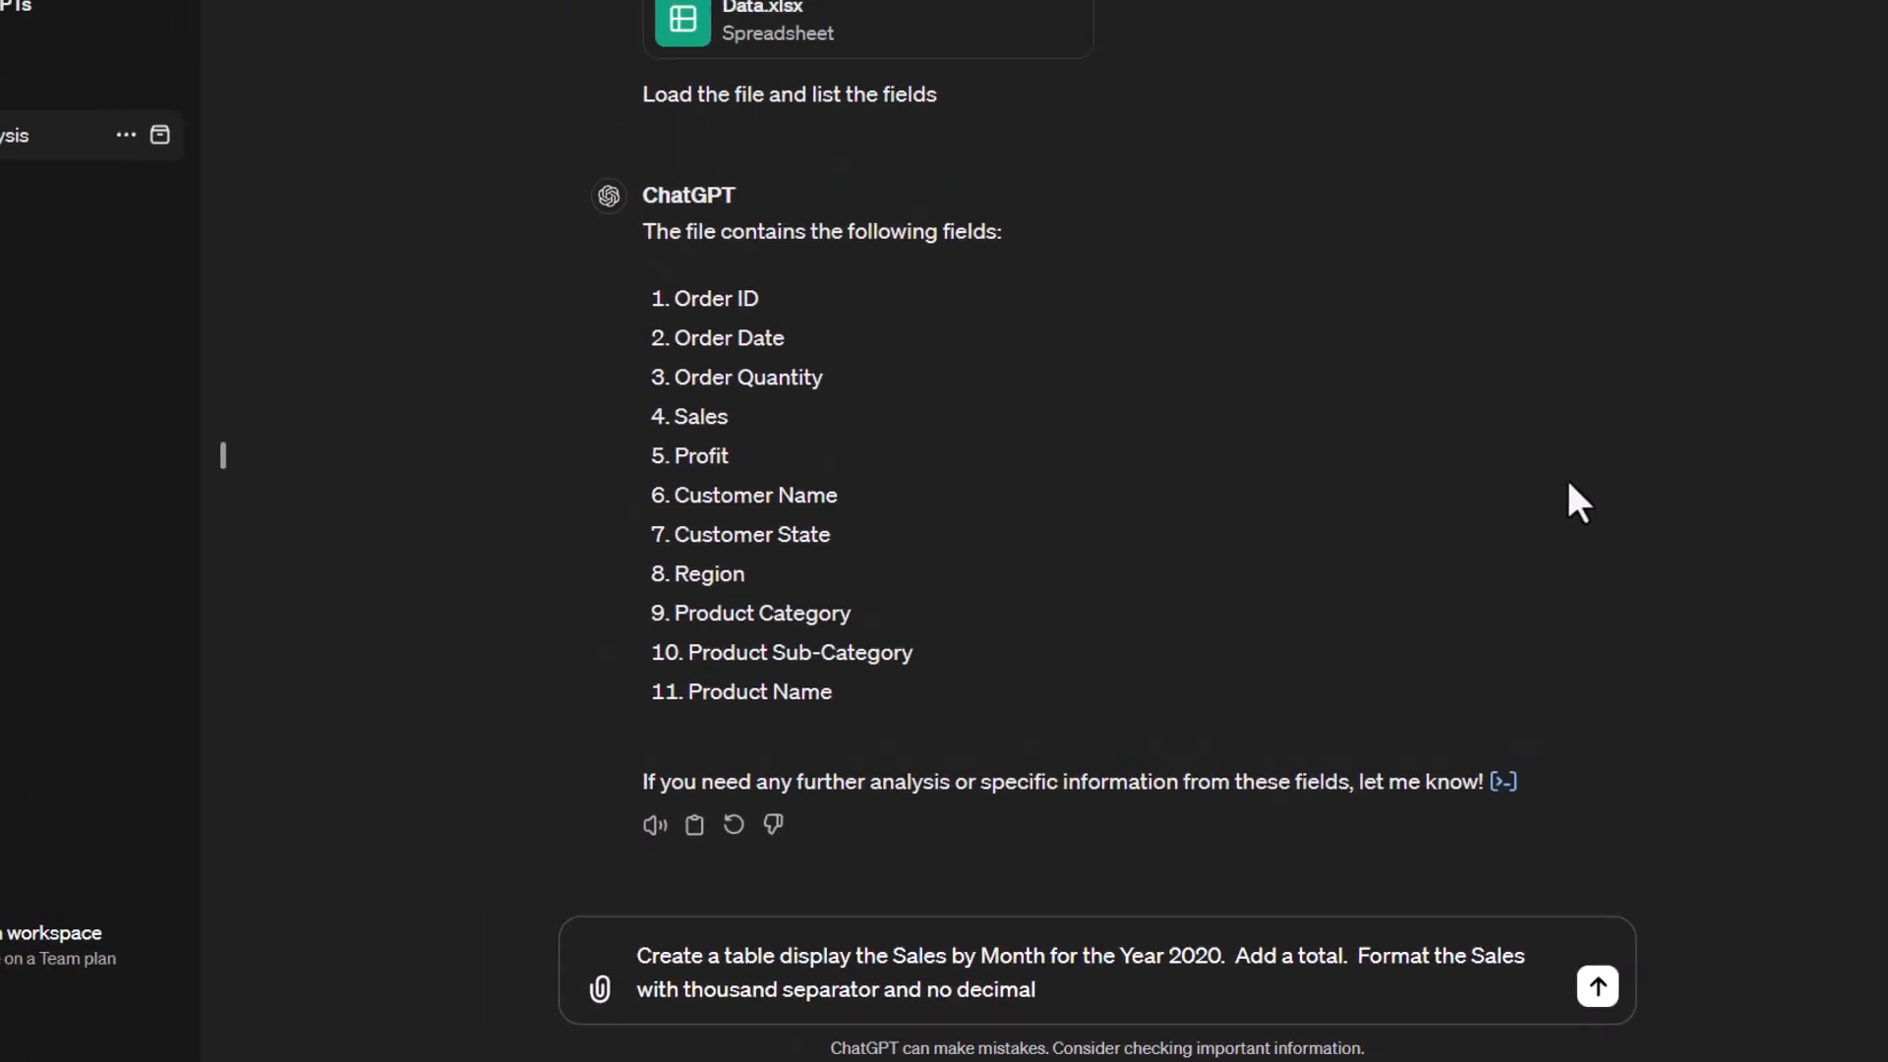
{"action": "key", "text": "Return"}
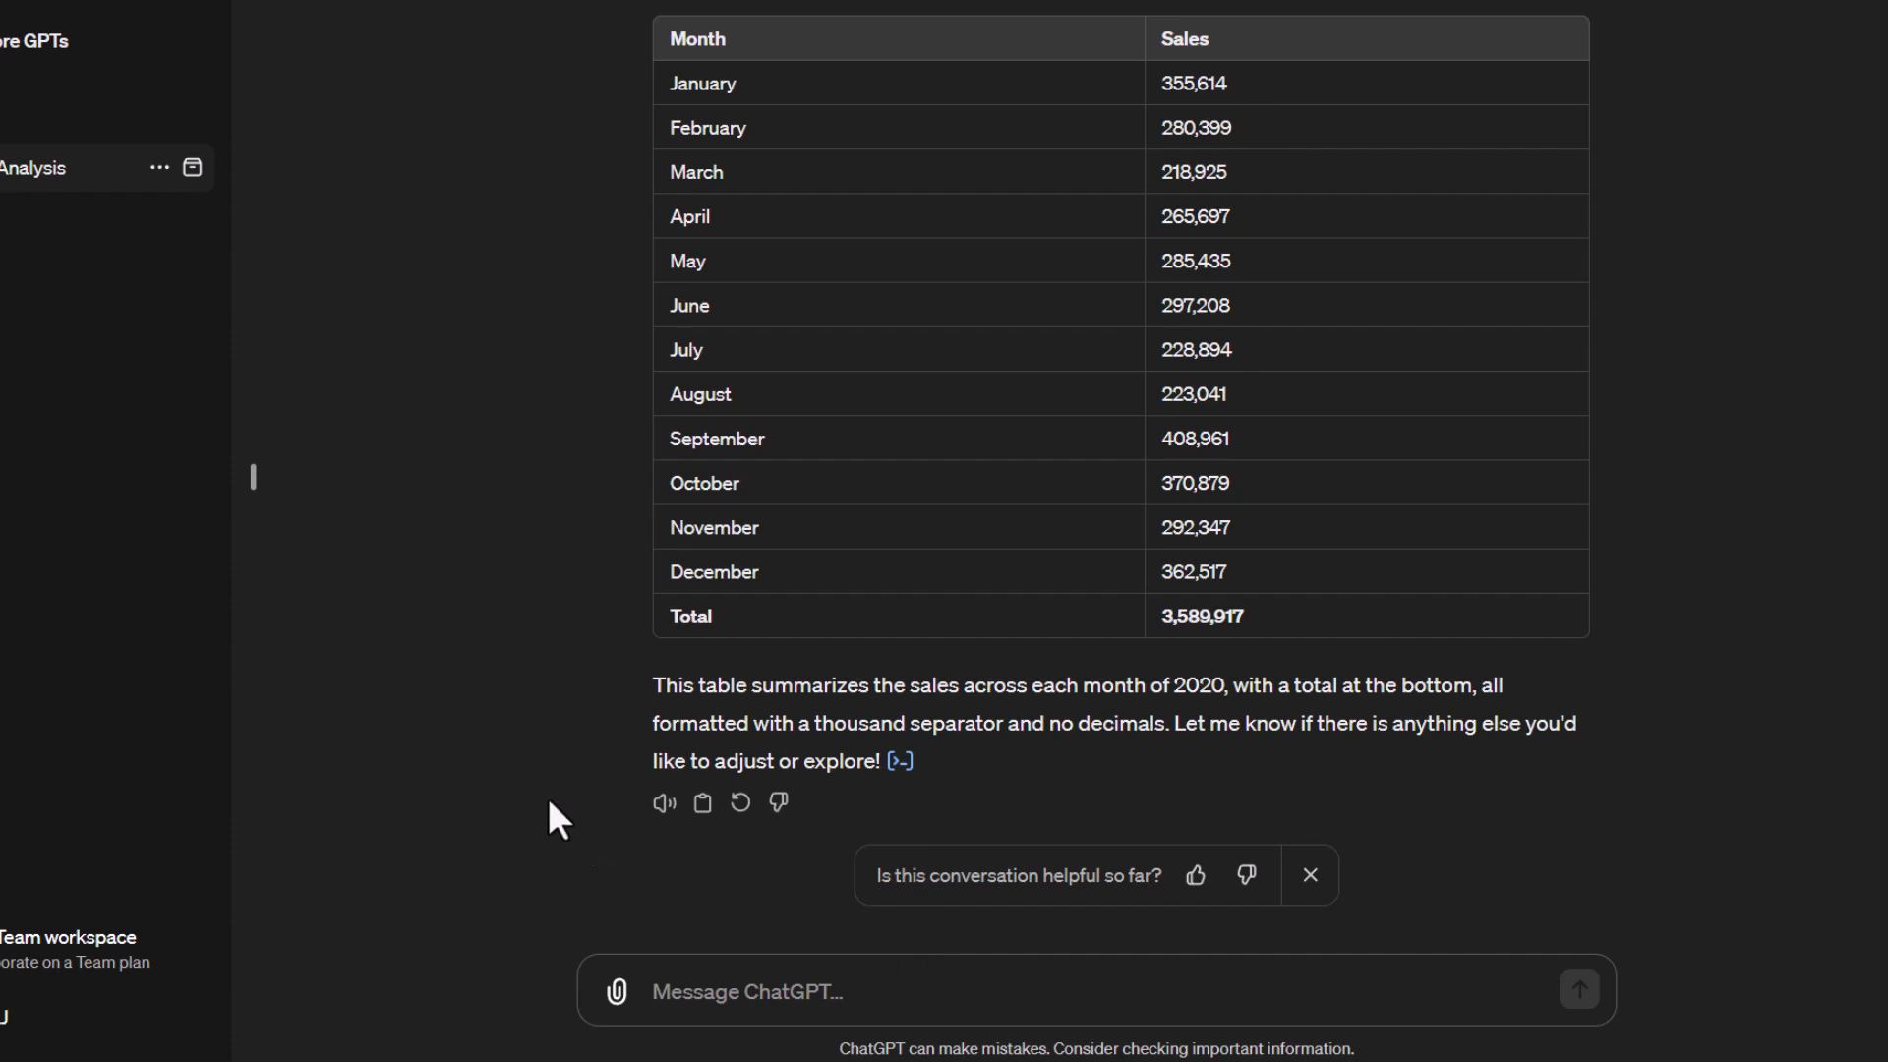
Step: Request a new calculation in the table for the percentage of the Sales for each Month
{"action": "type", "text": "A"}
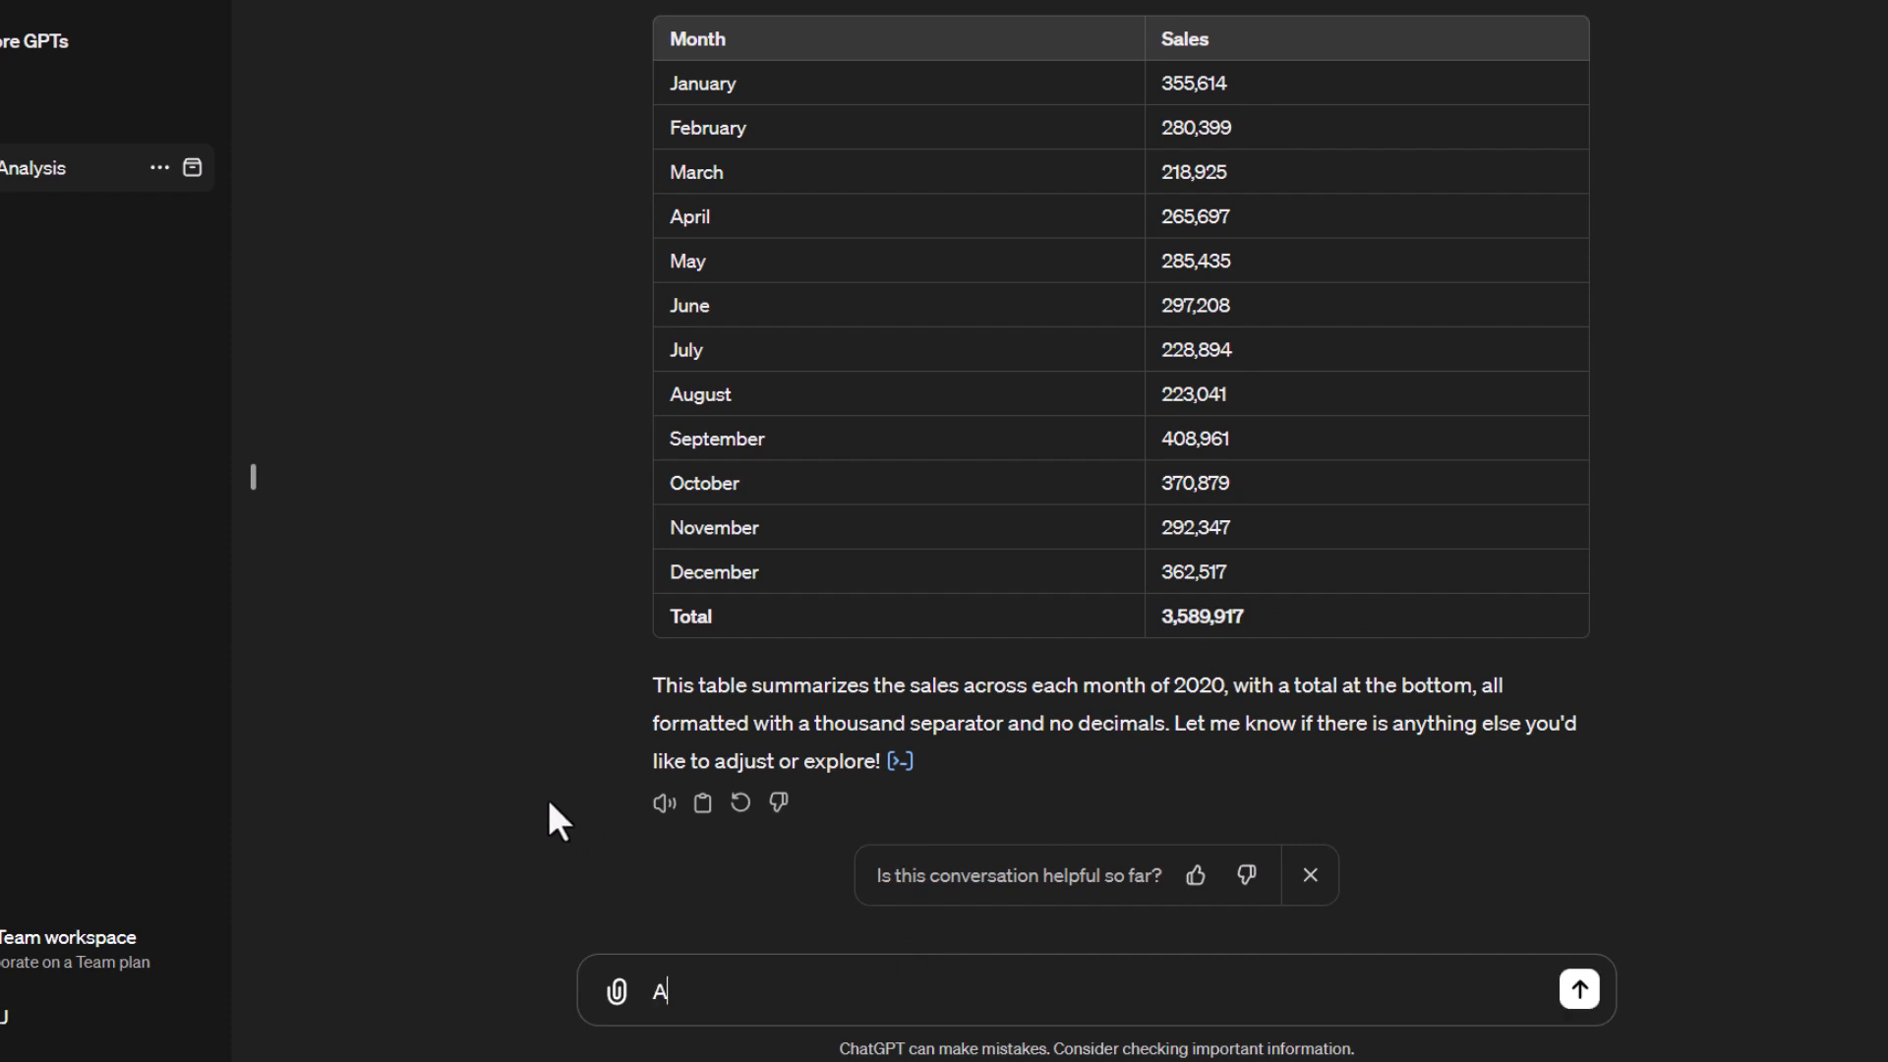
{"action": "type", "text": "dd a new calculation"}
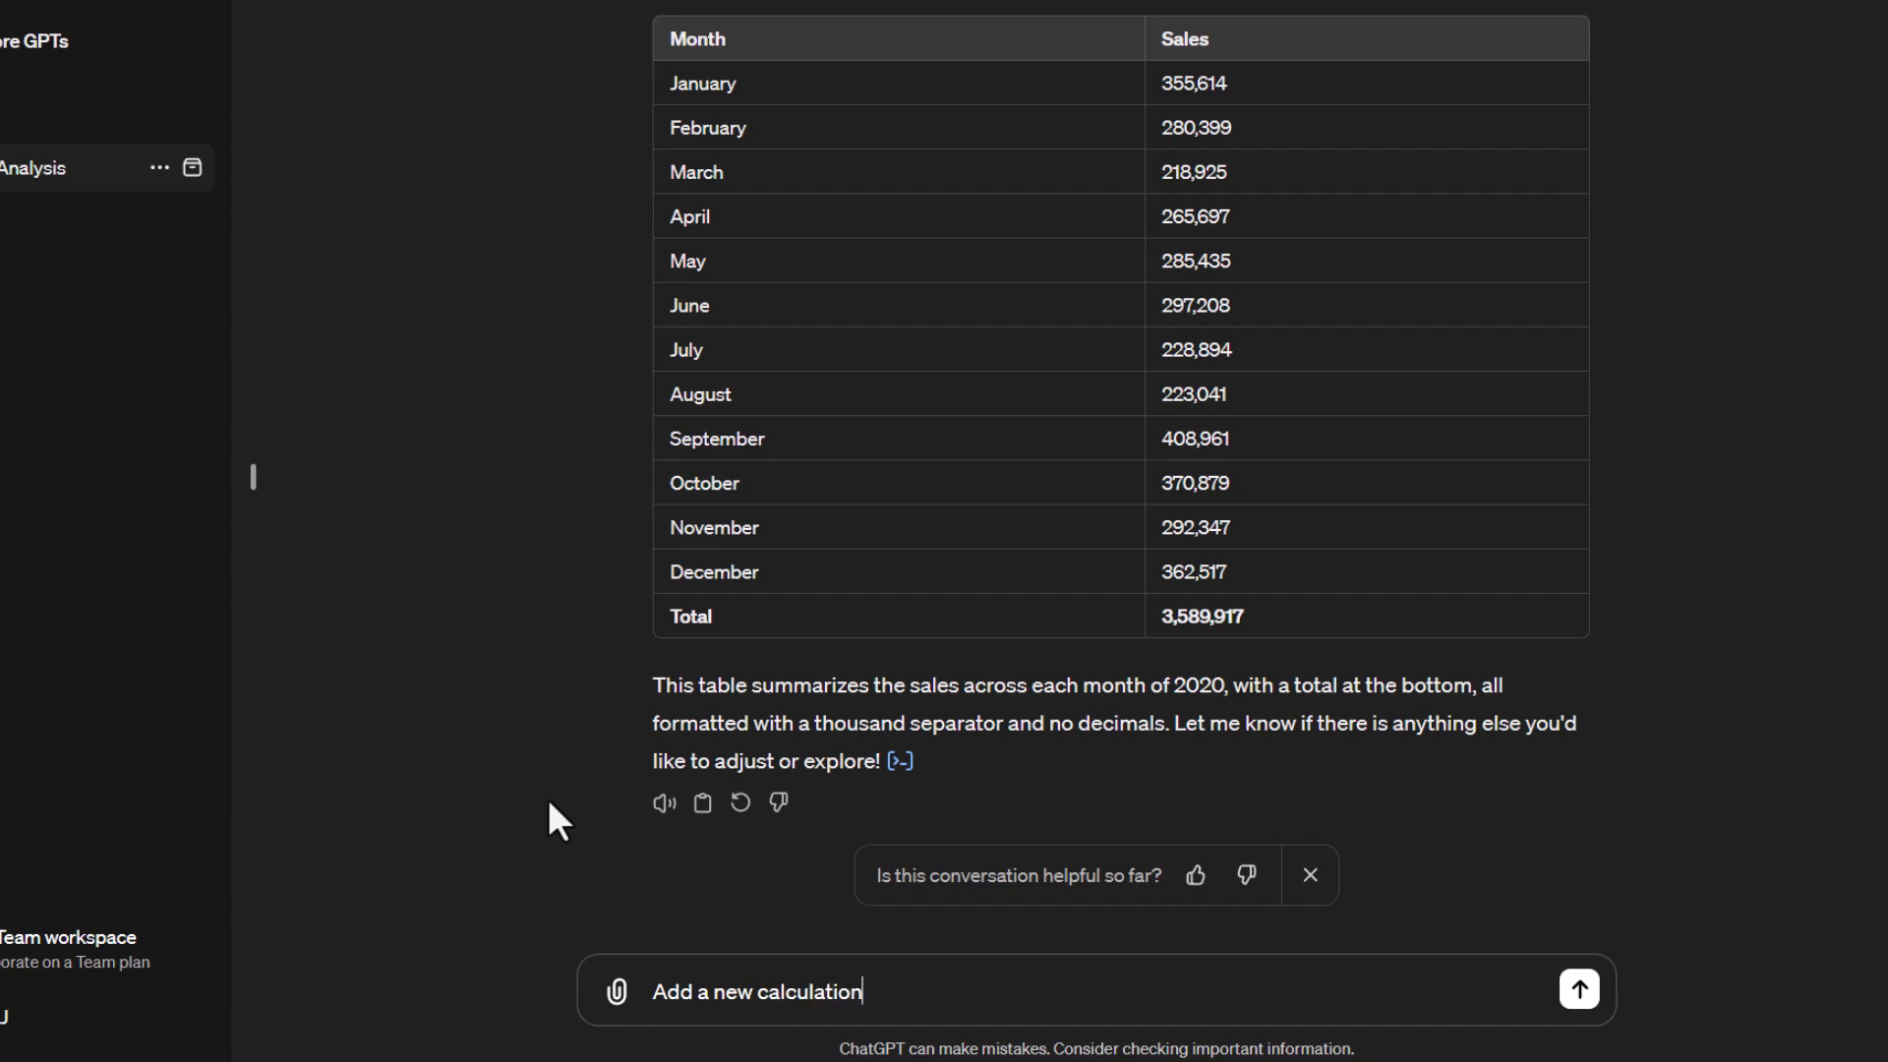
{"action": "type", "text": " to the table.  Calculate the percent"}
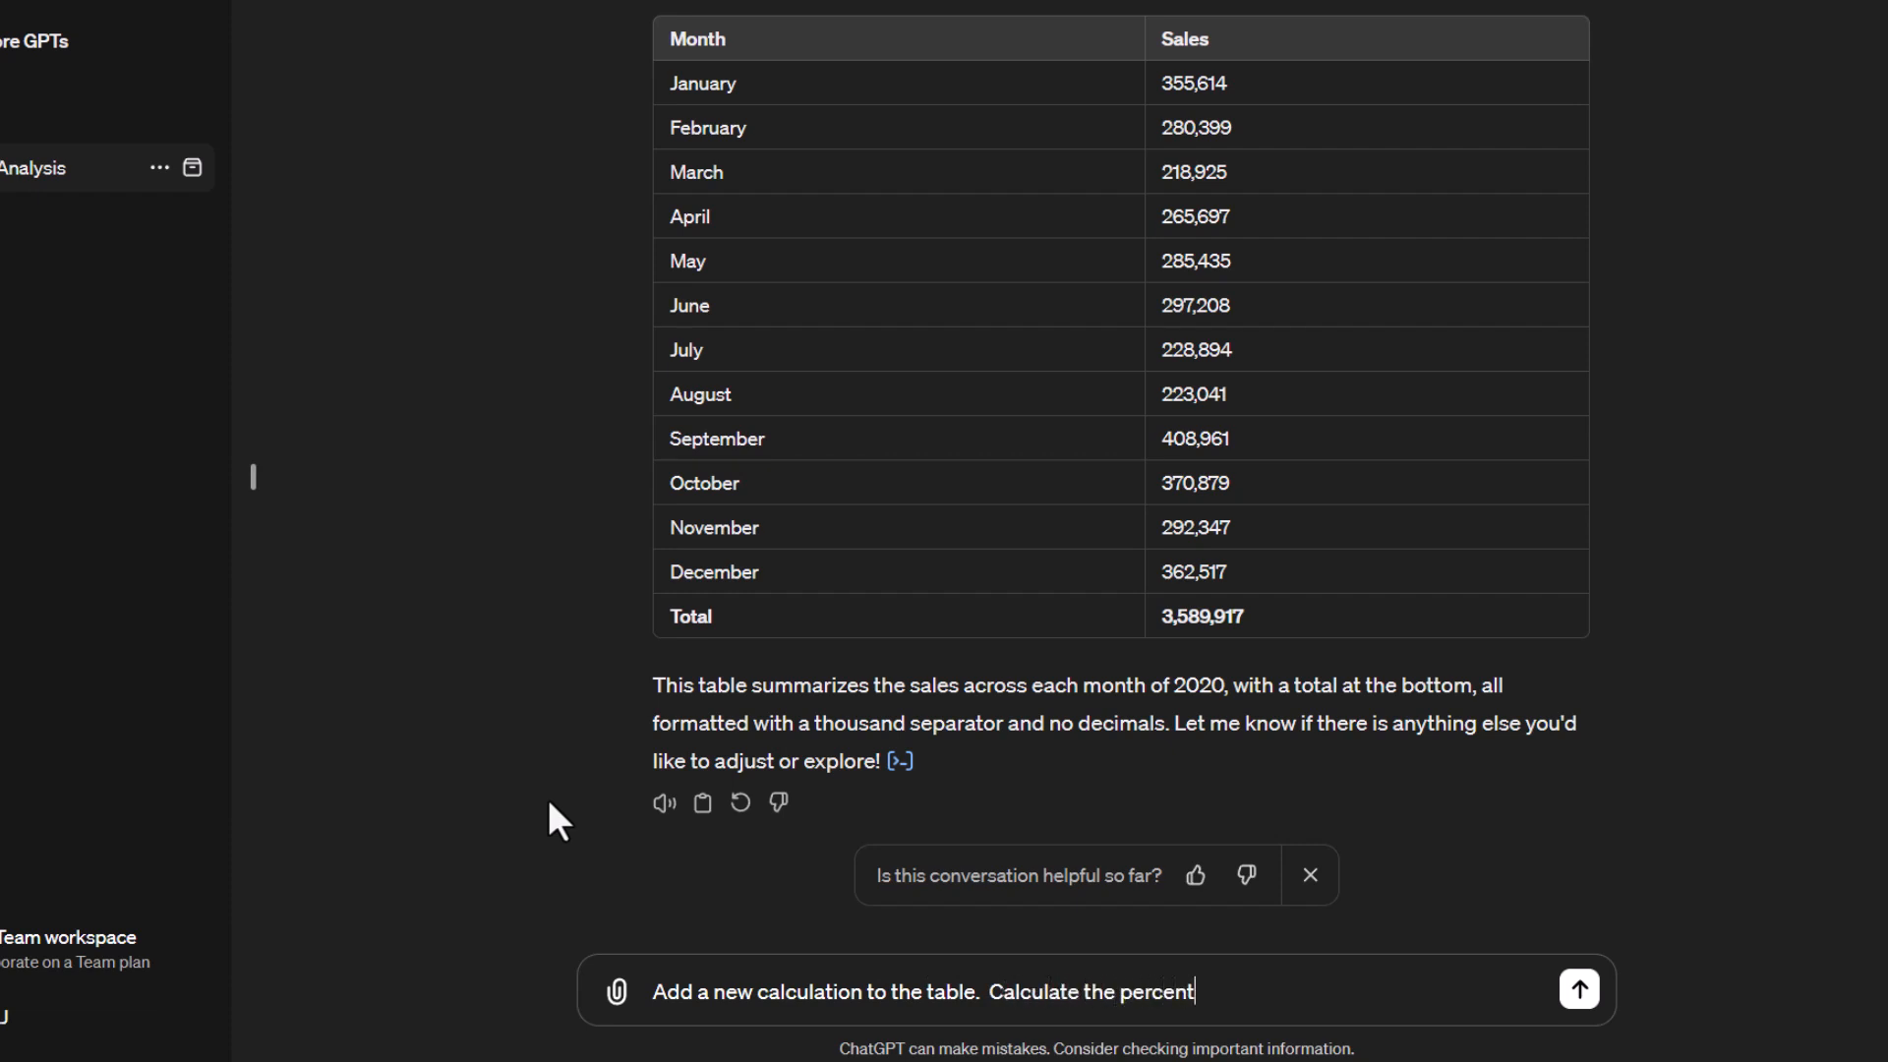
{"action": "type", "text": "age of the Sales for each Month"}
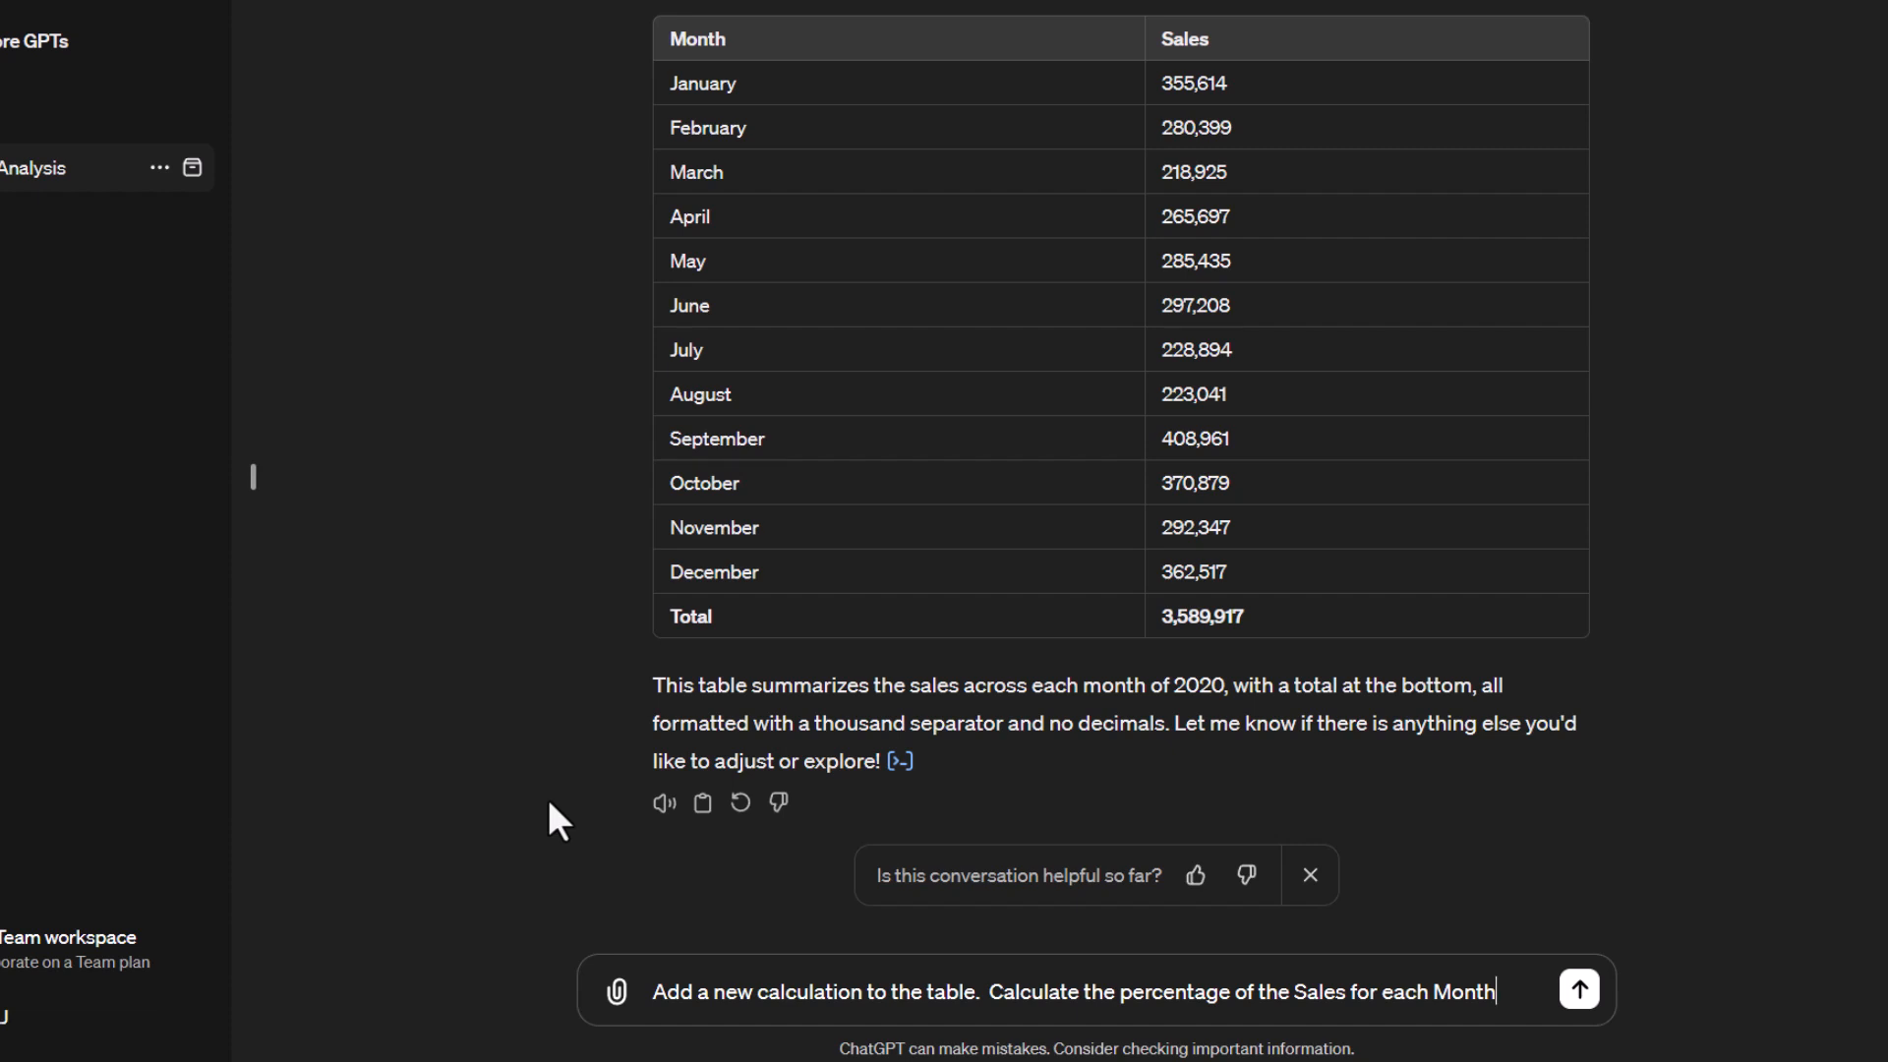
{"action": "key", "text": "Return"}
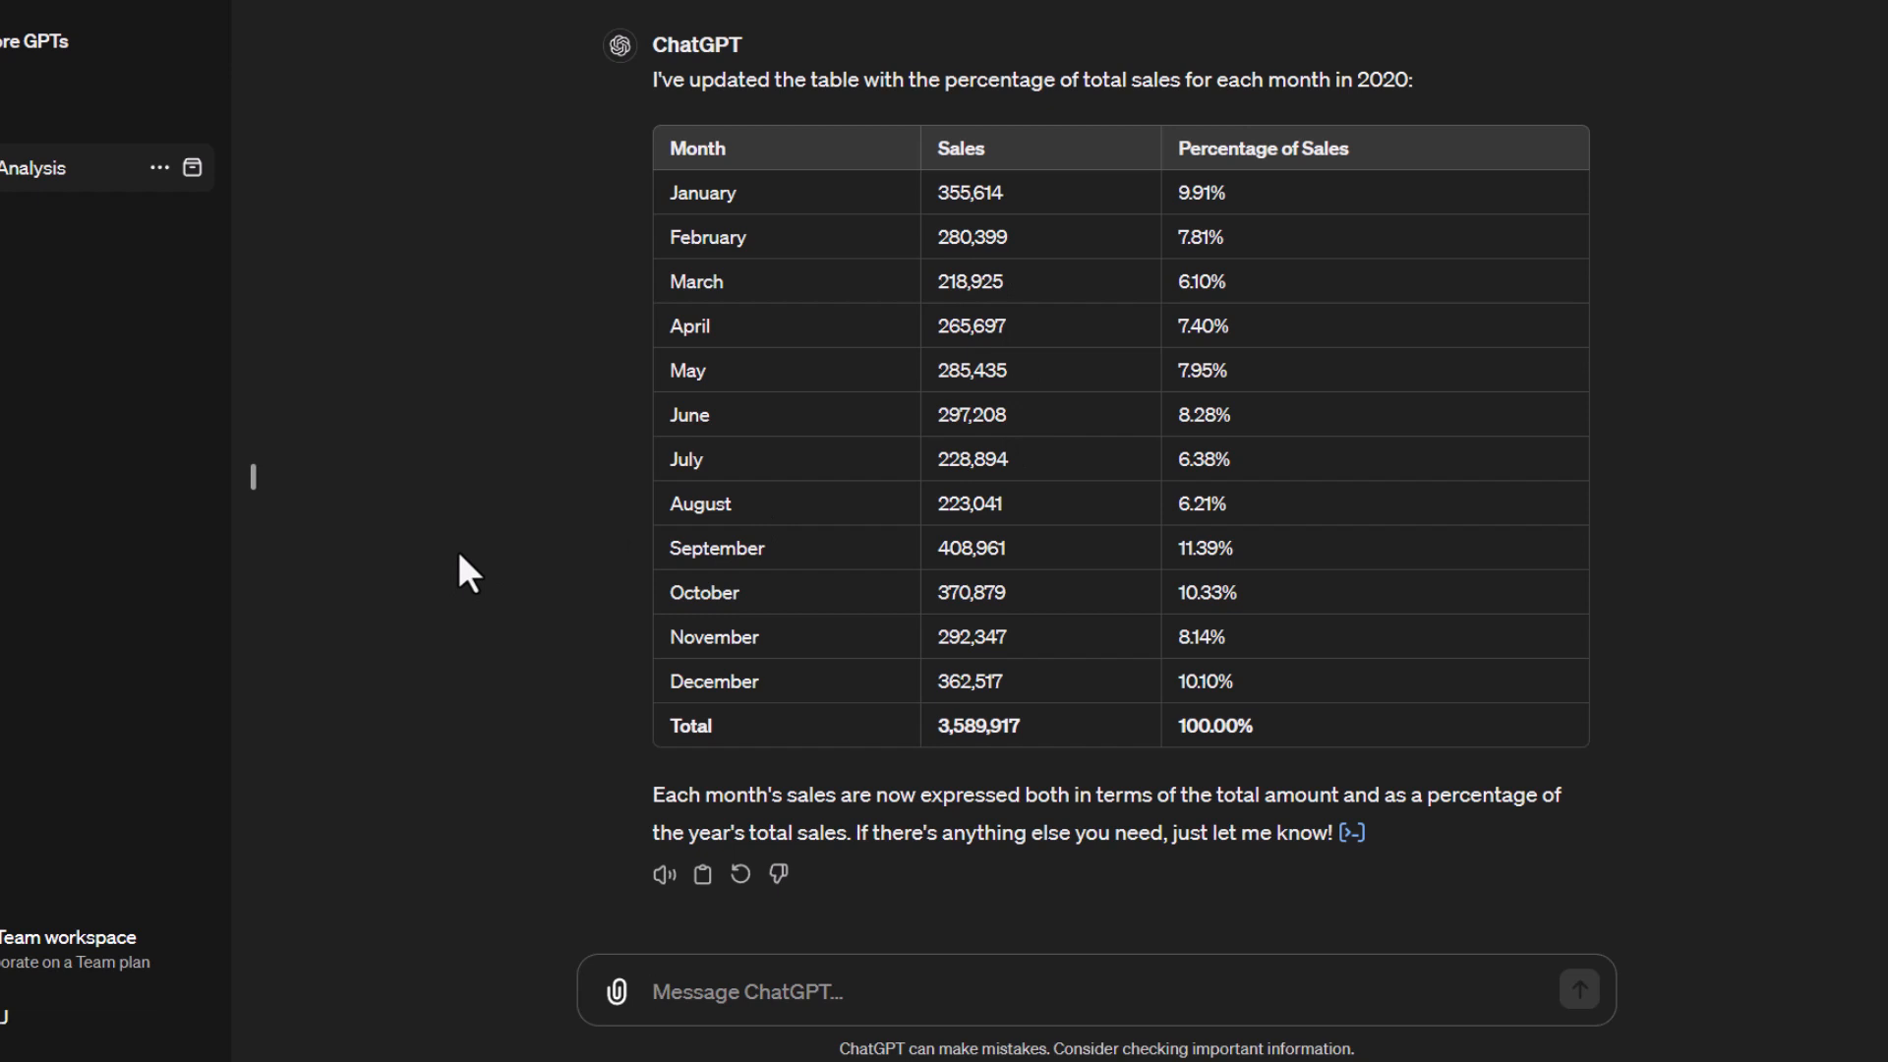
Step: Request an added table calculation for the difference from the previous month
{"action": "type", "text": "Add a calculation to the table.  Calculate the diff"}
{"action": "type", "text": "ere"}
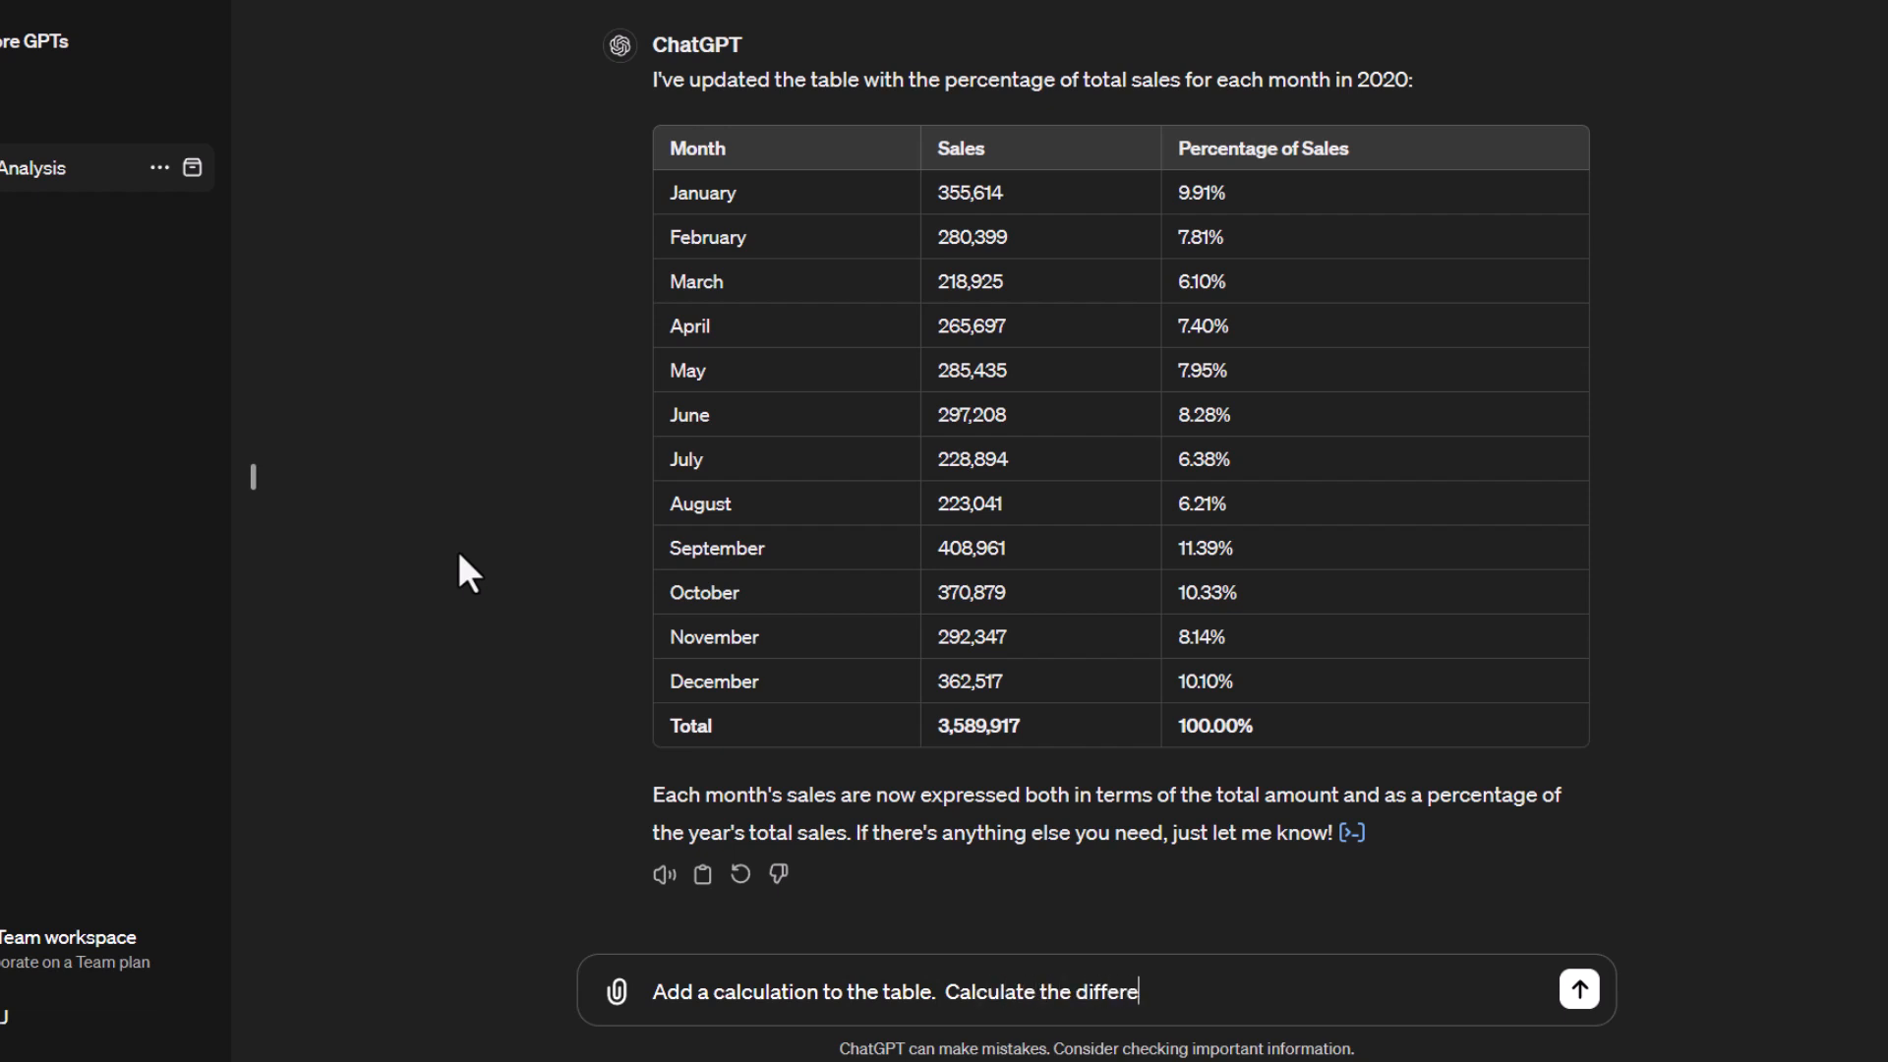
{"action": "type", "text": "nce from the previous month"}
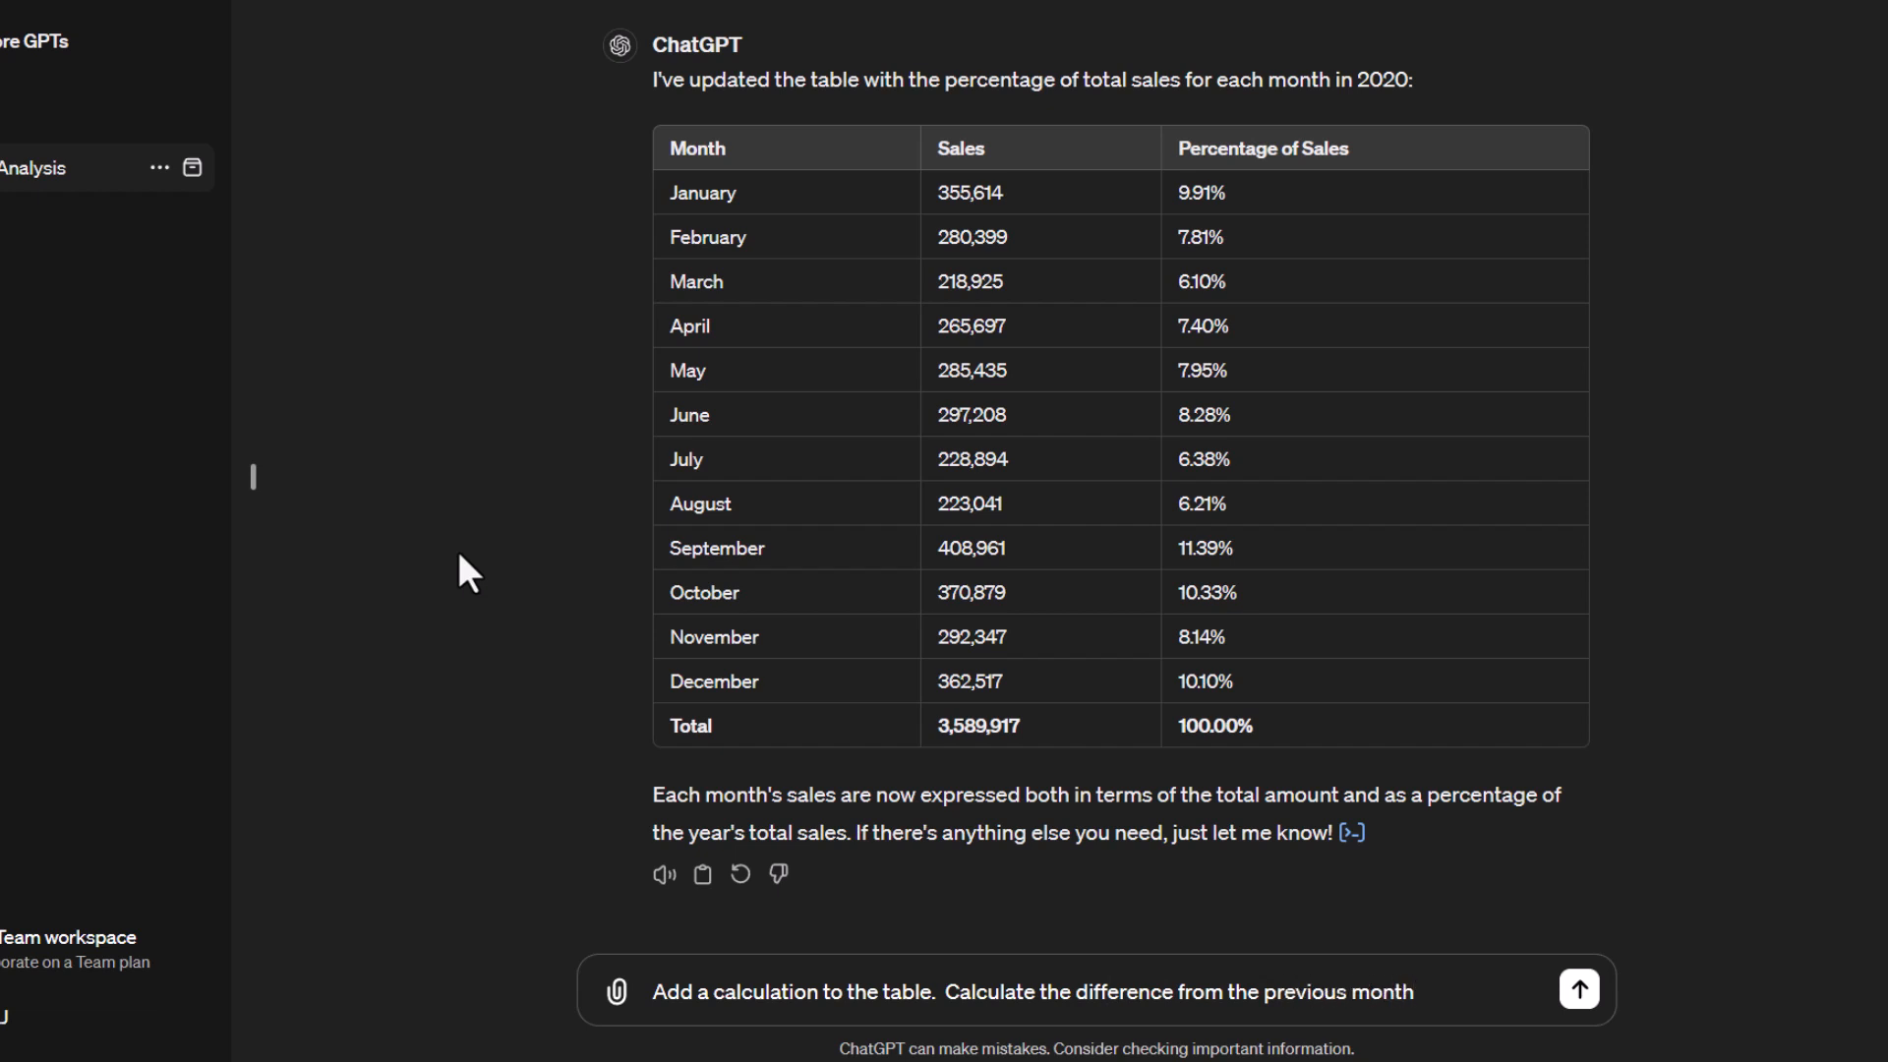
{"action": "key", "text": "Return"}
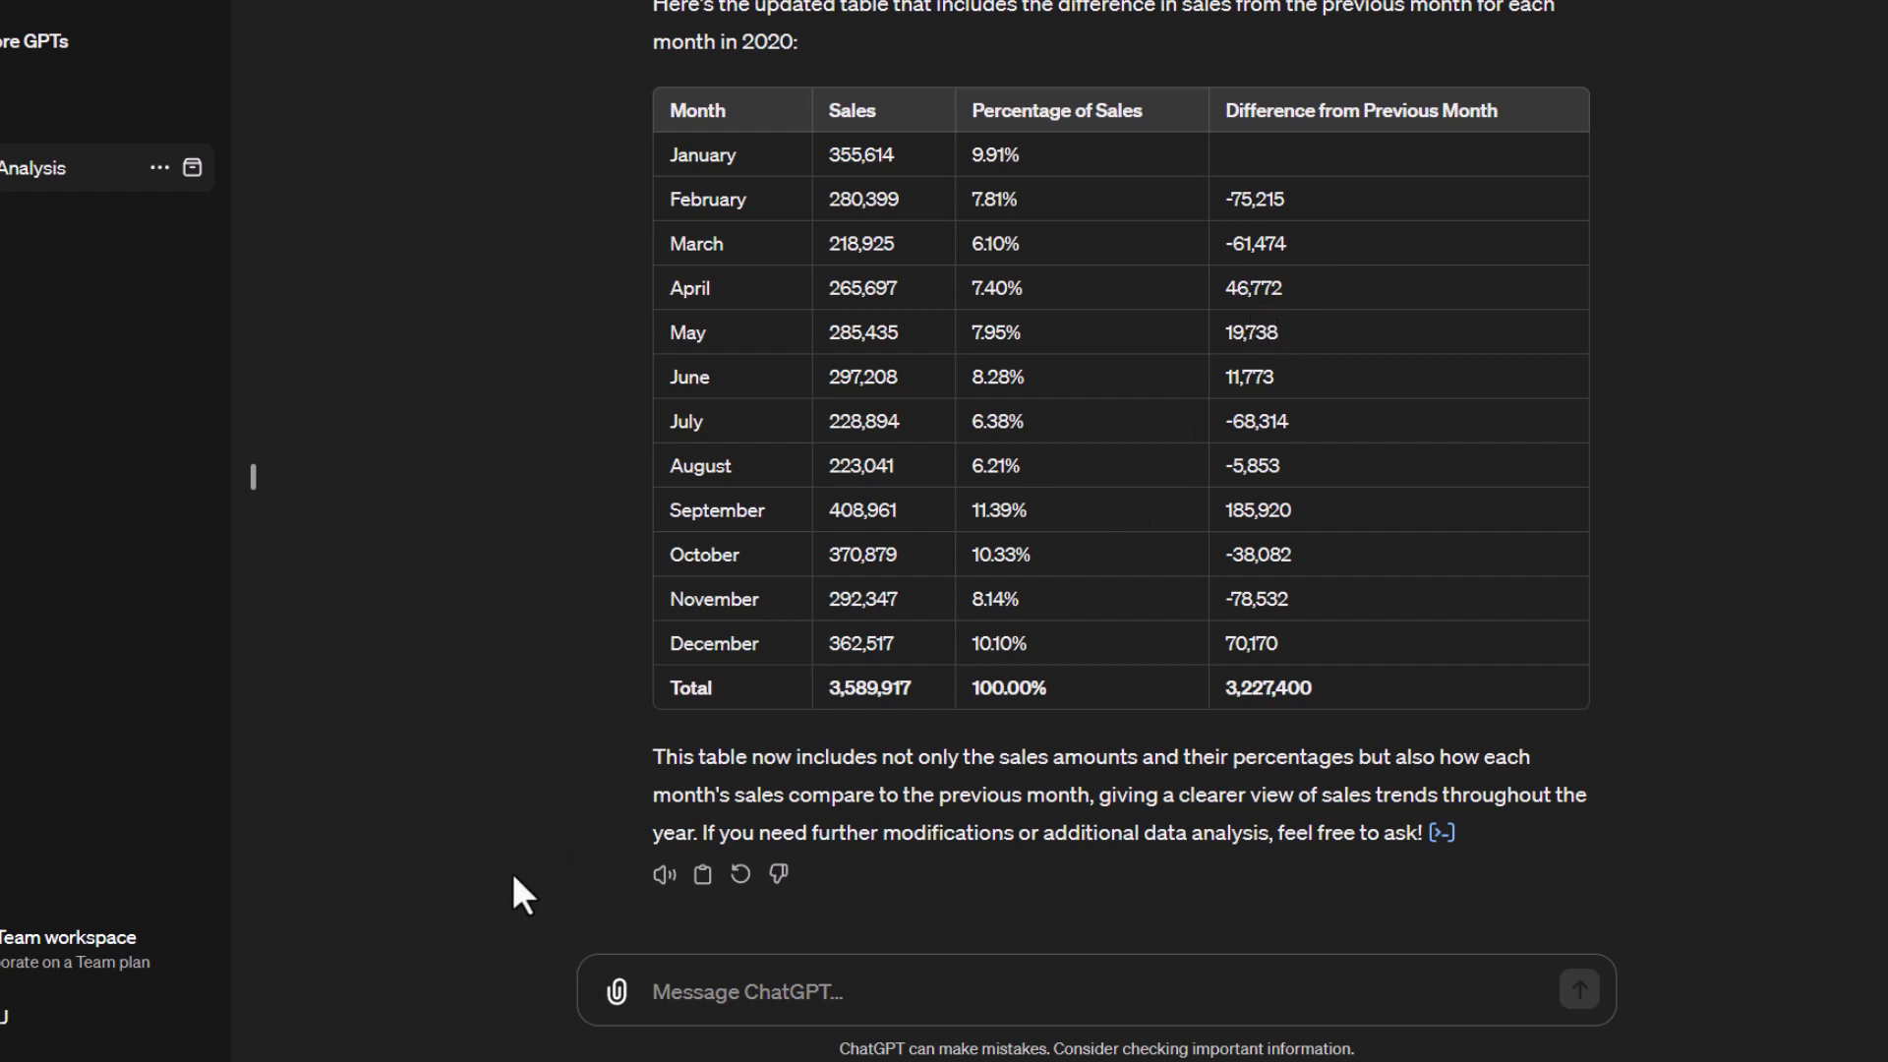
Step: Request an added table calculation for the percentage difference from the previous month
{"action": "type", "text": "A"}
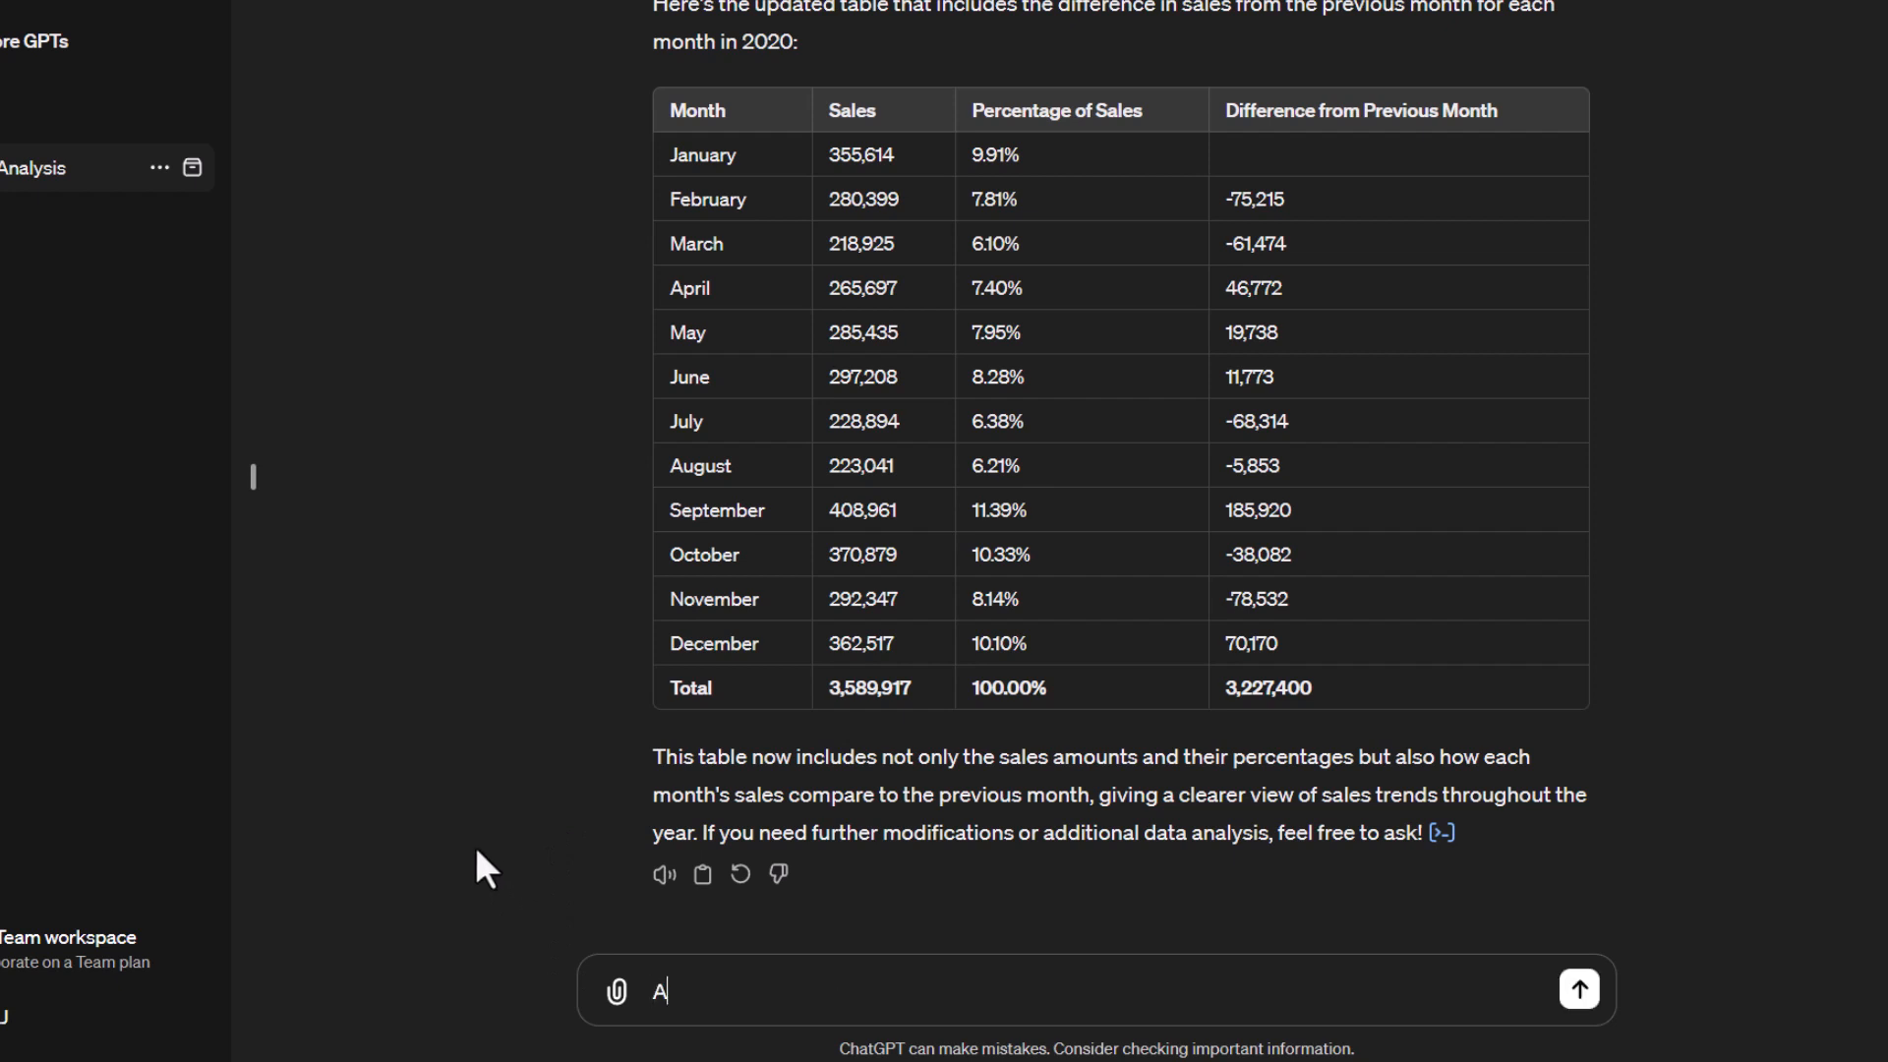
{"action": "type", "text": "dd a calculation to the "}
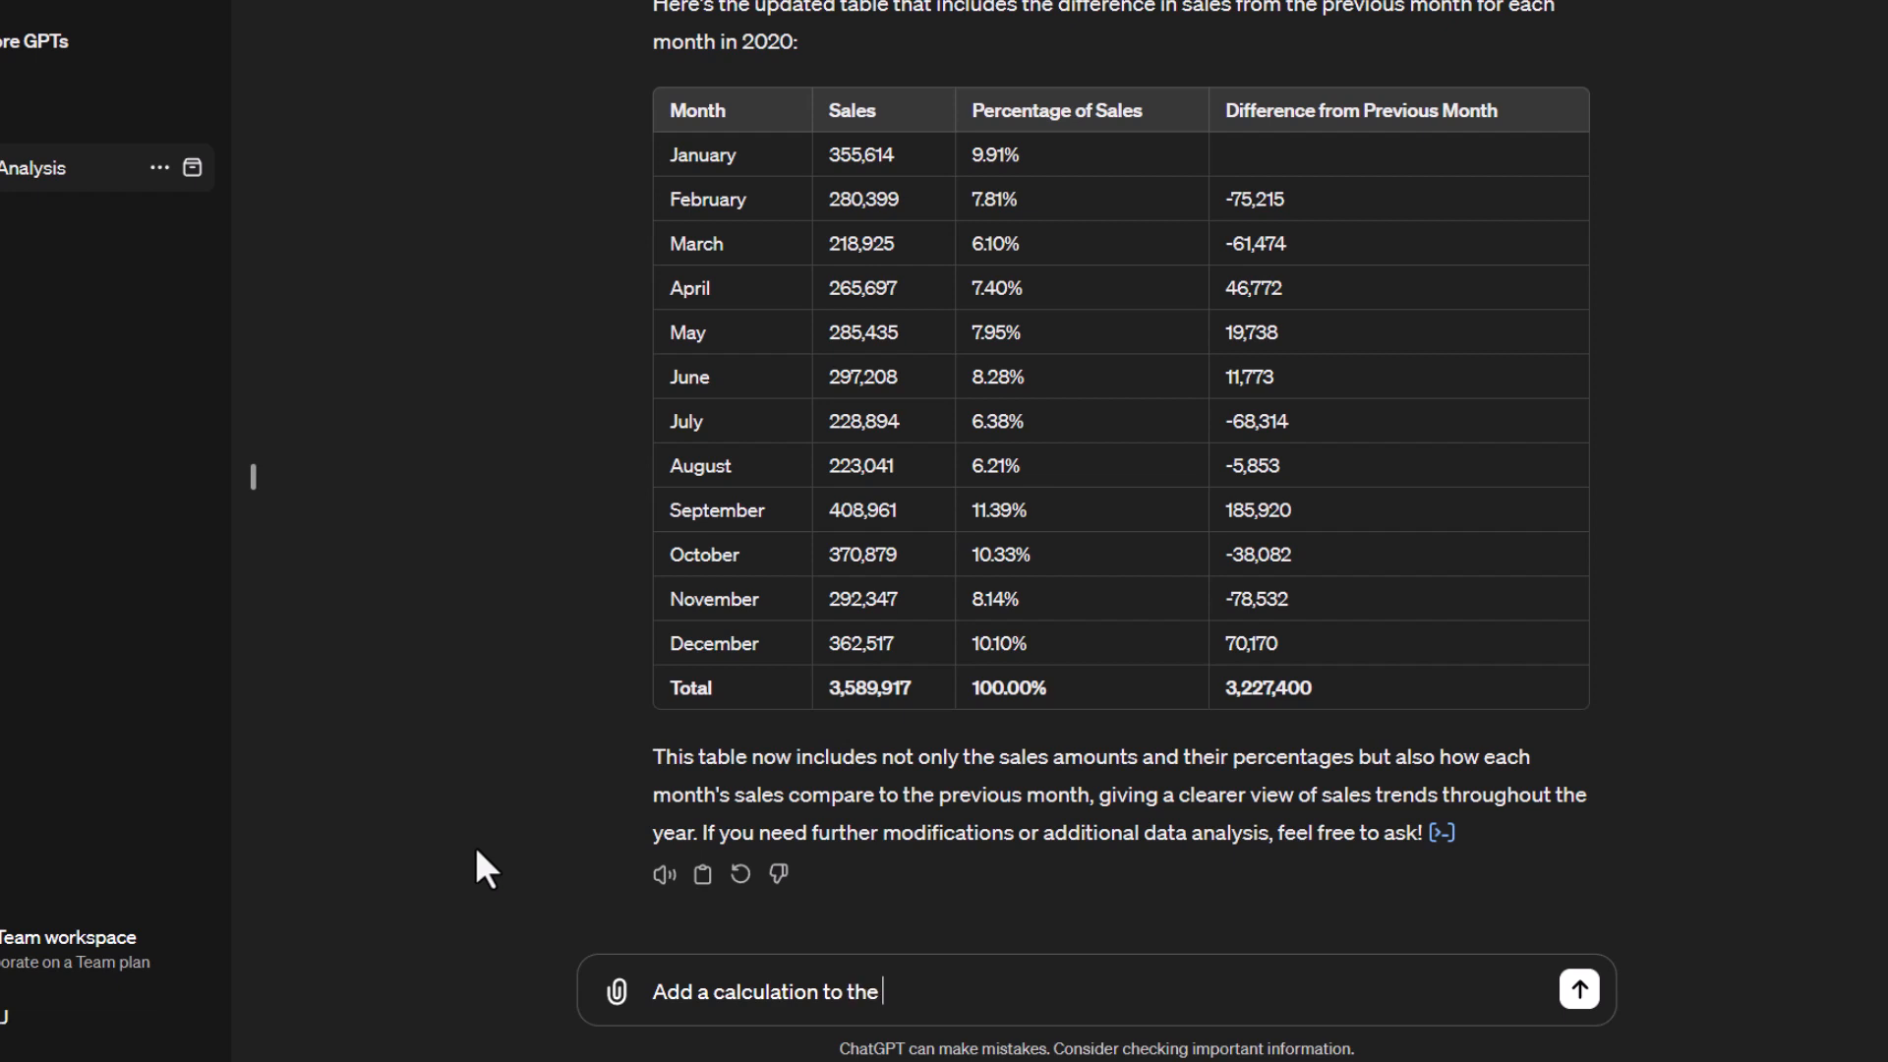
{"action": "type", "text": "table.  Calculate the percent"}
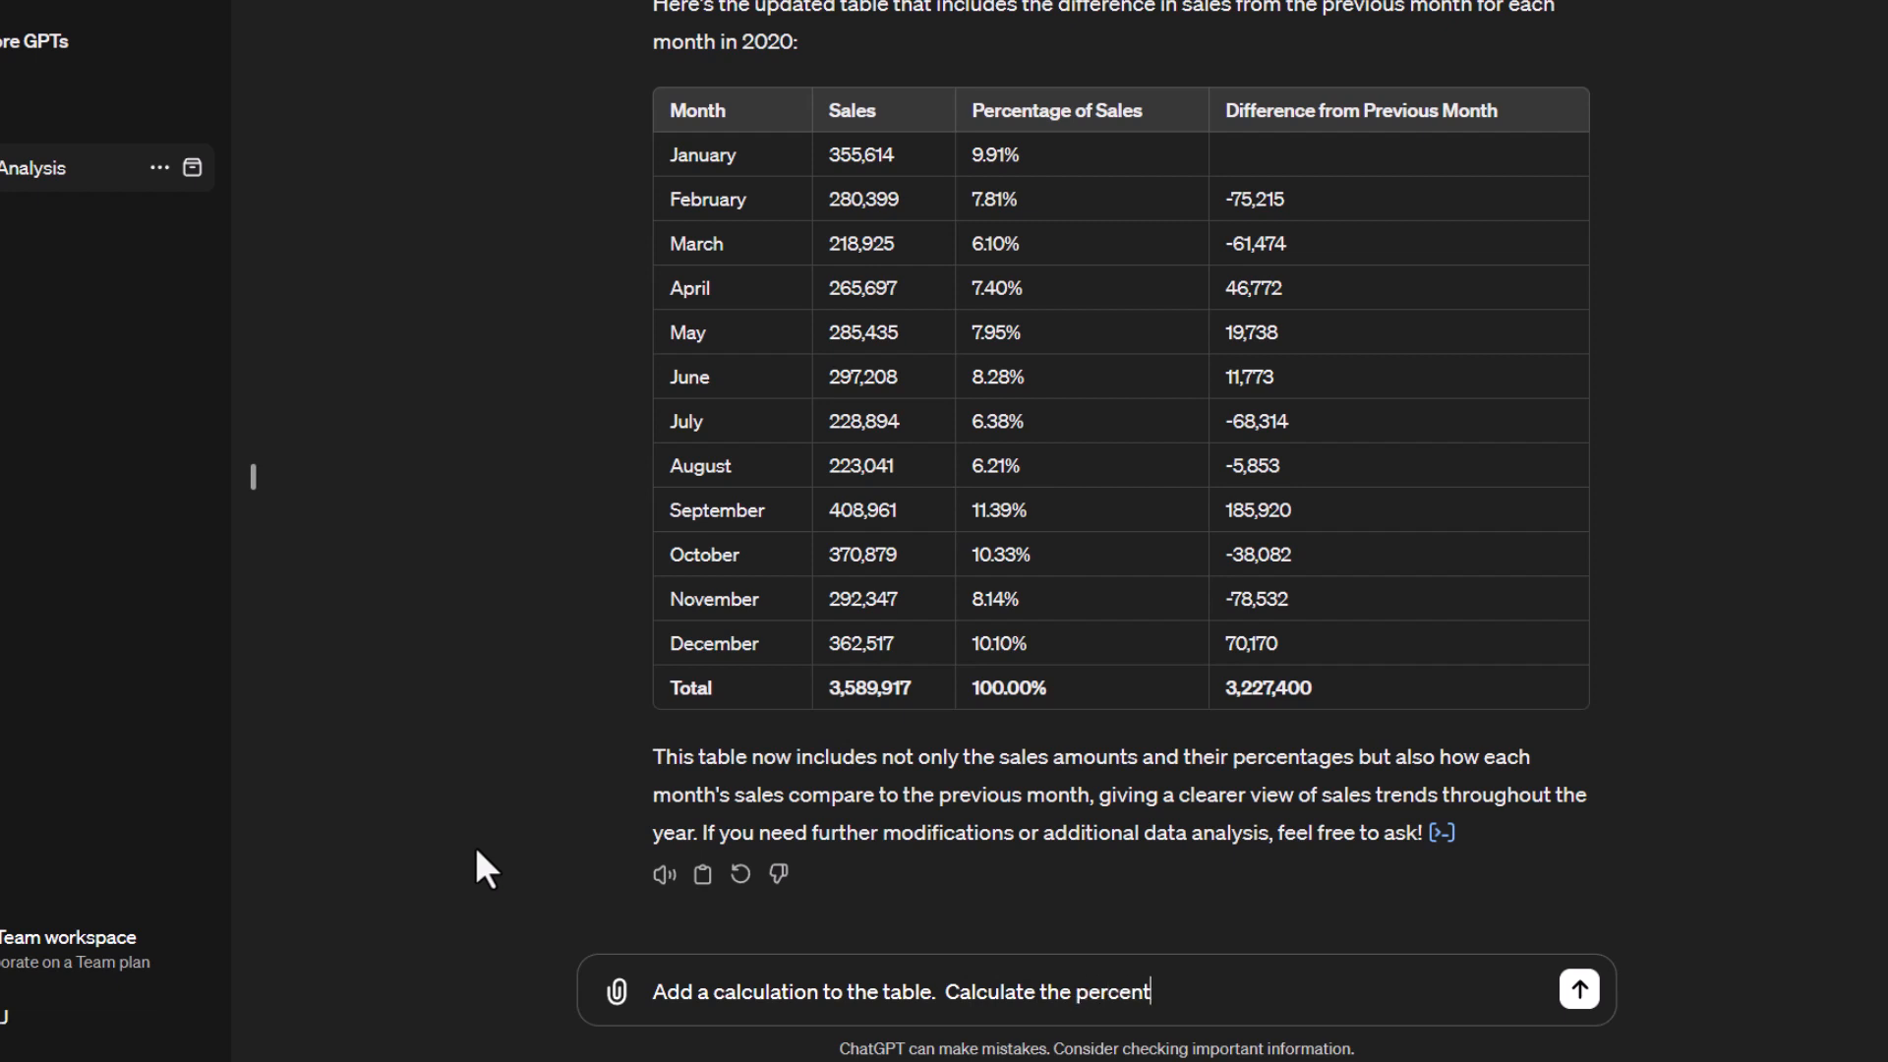
{"action": "type", "text": "age difference from the "}
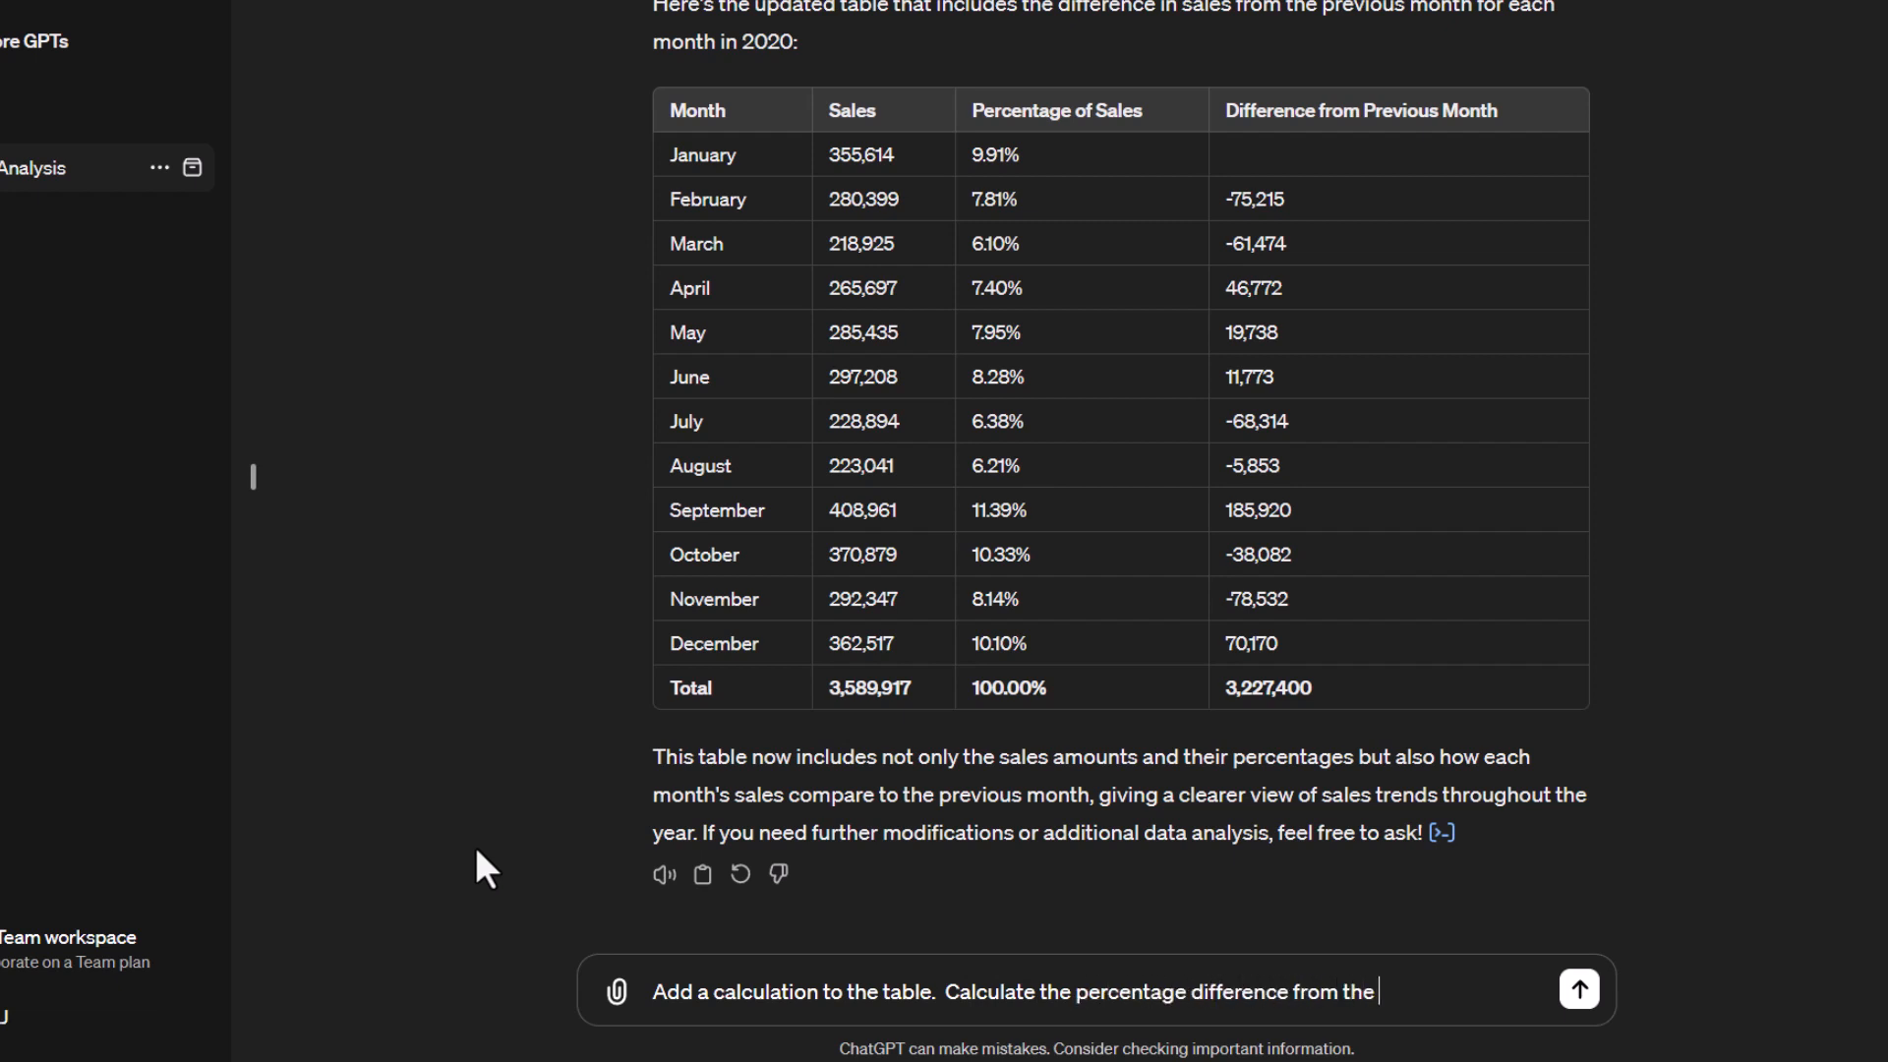
{"action": "type", "text": "previous month"}
{"action": "key", "text": "Return"}
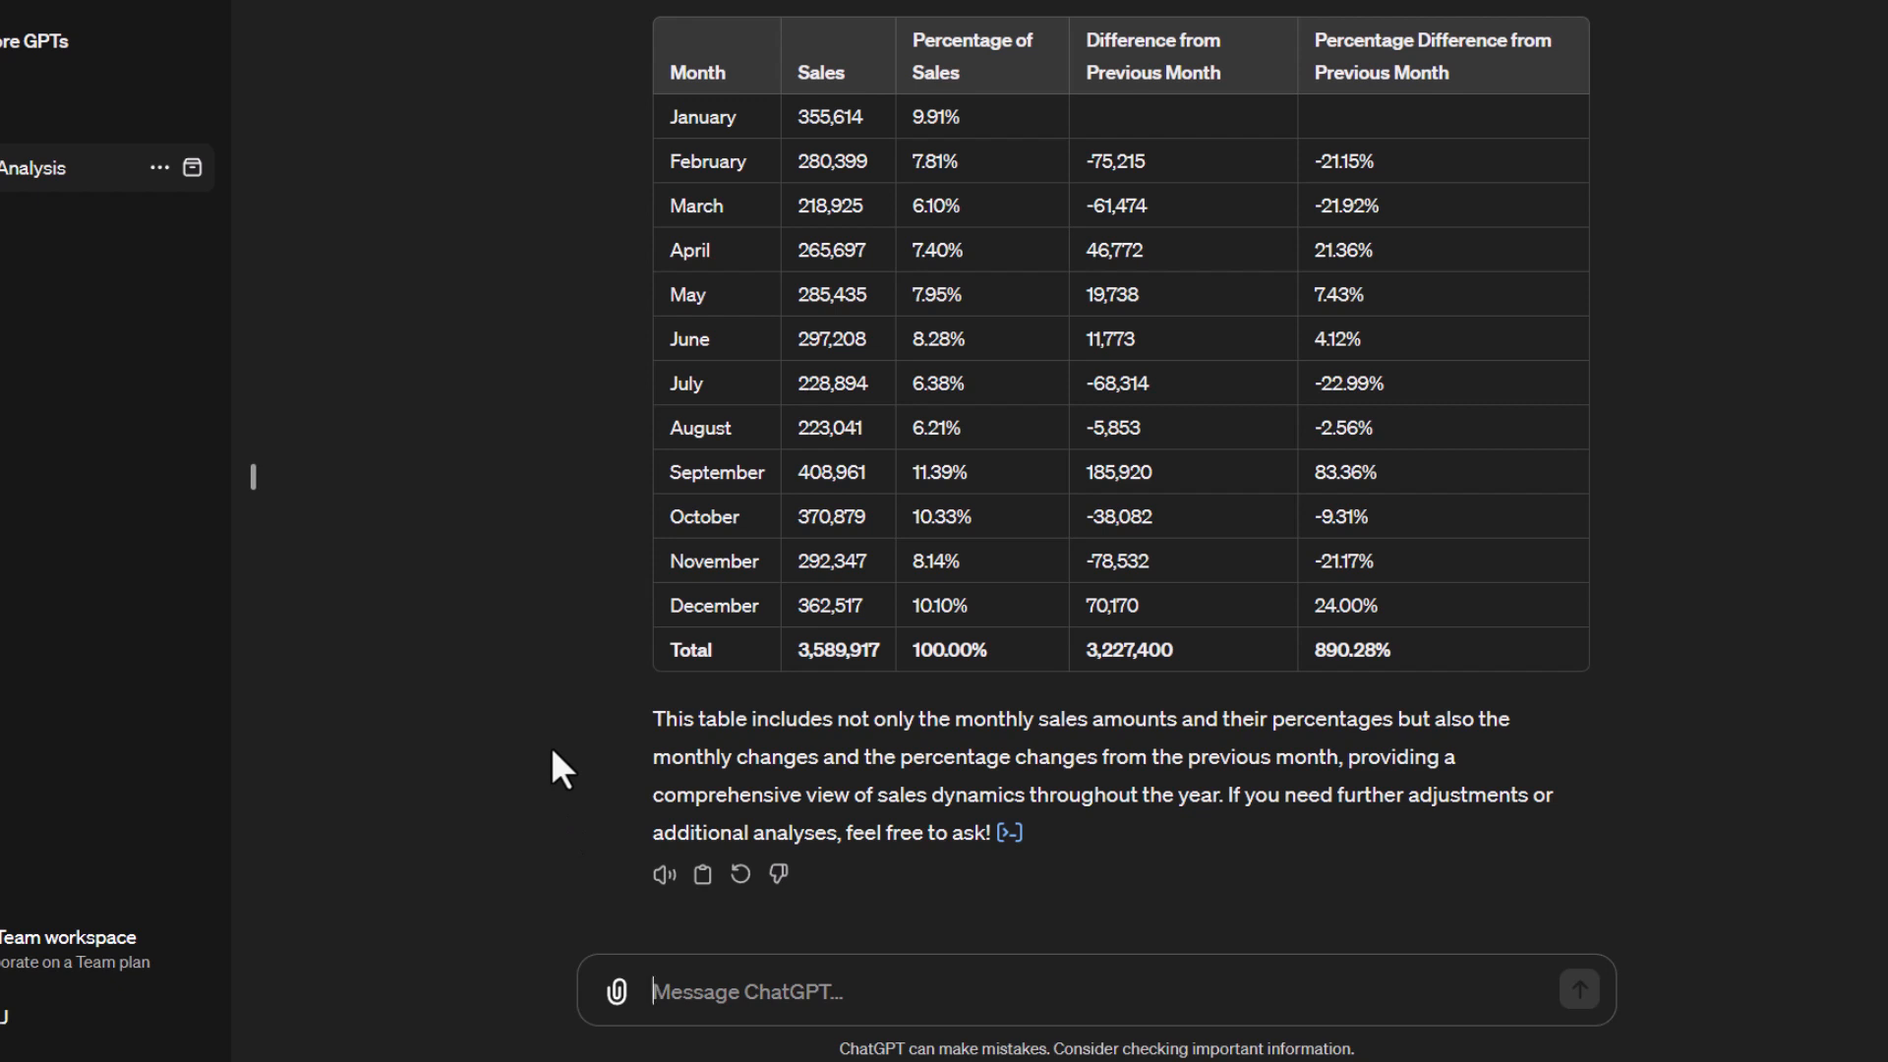
Step: Request an added table calculation for the running total
{"action": "type", "text": "Adda"}
{"action": "key", "text": "BackSpace"}
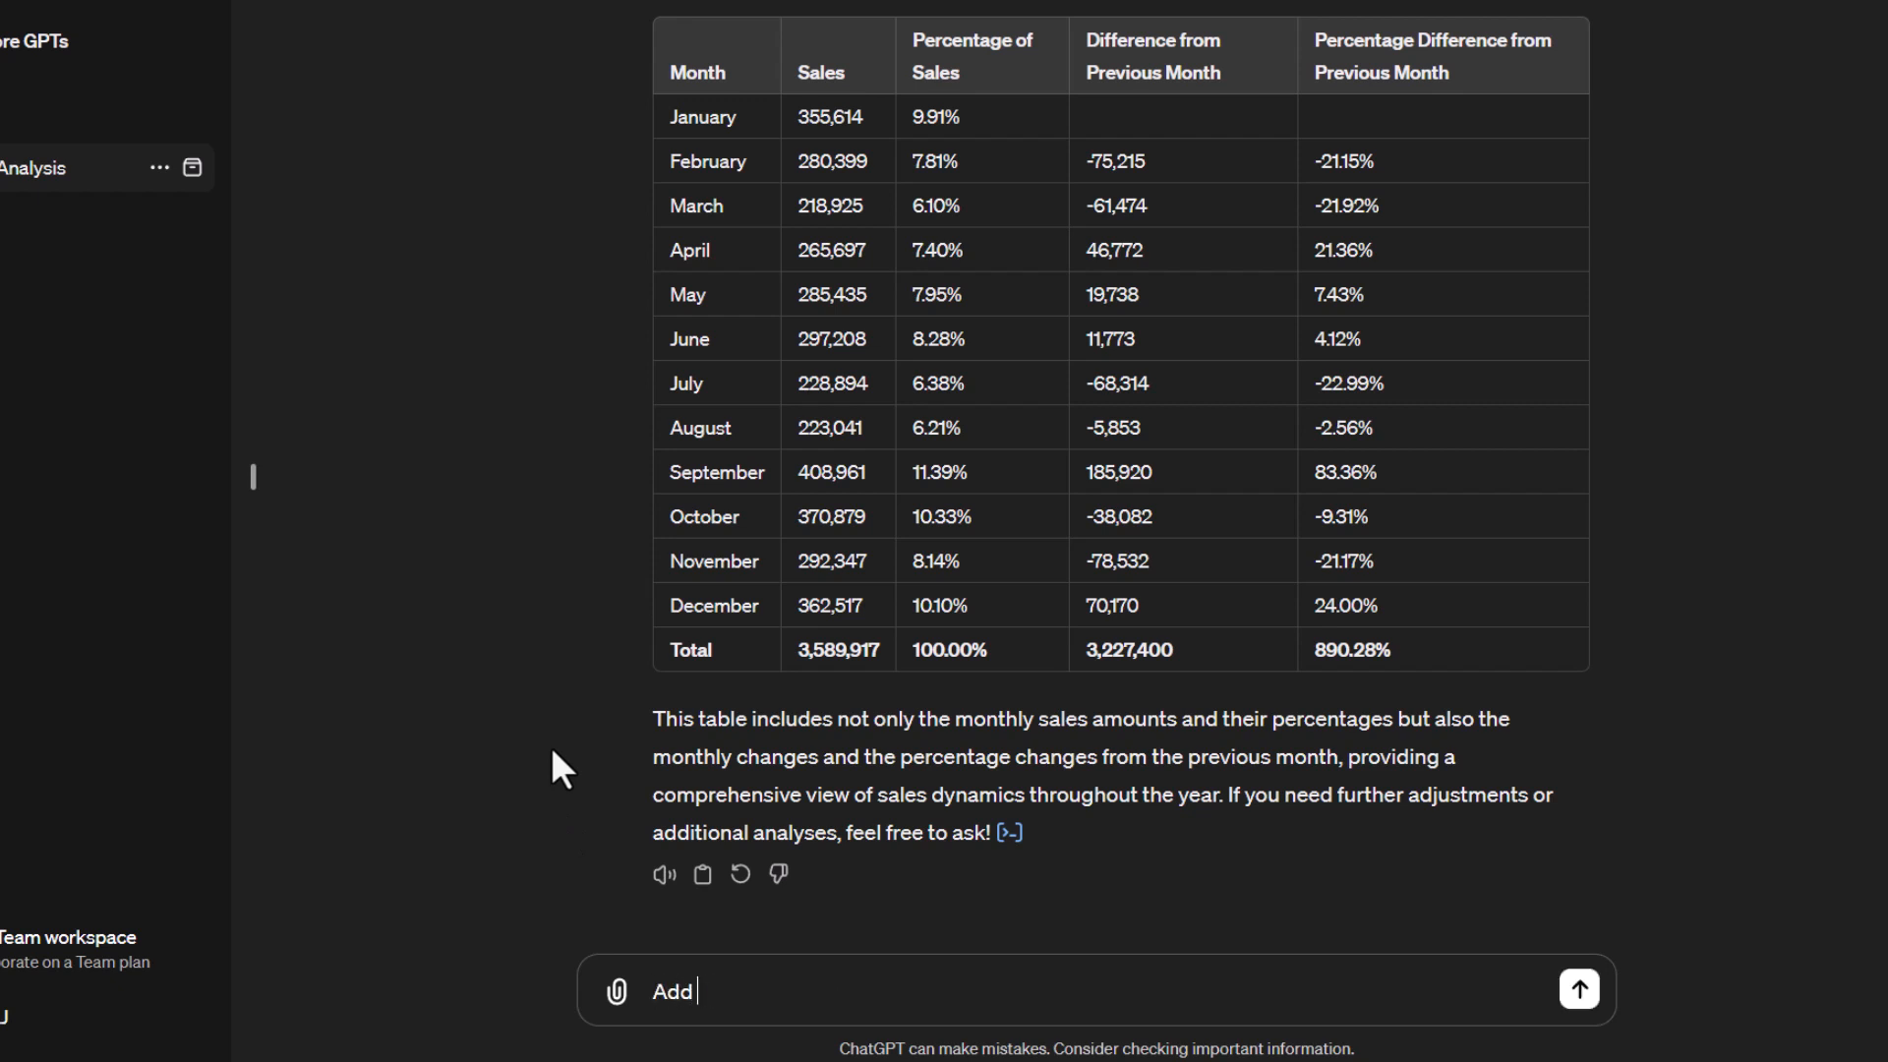
{"action": "type", "text": "a calculation to the tto"}
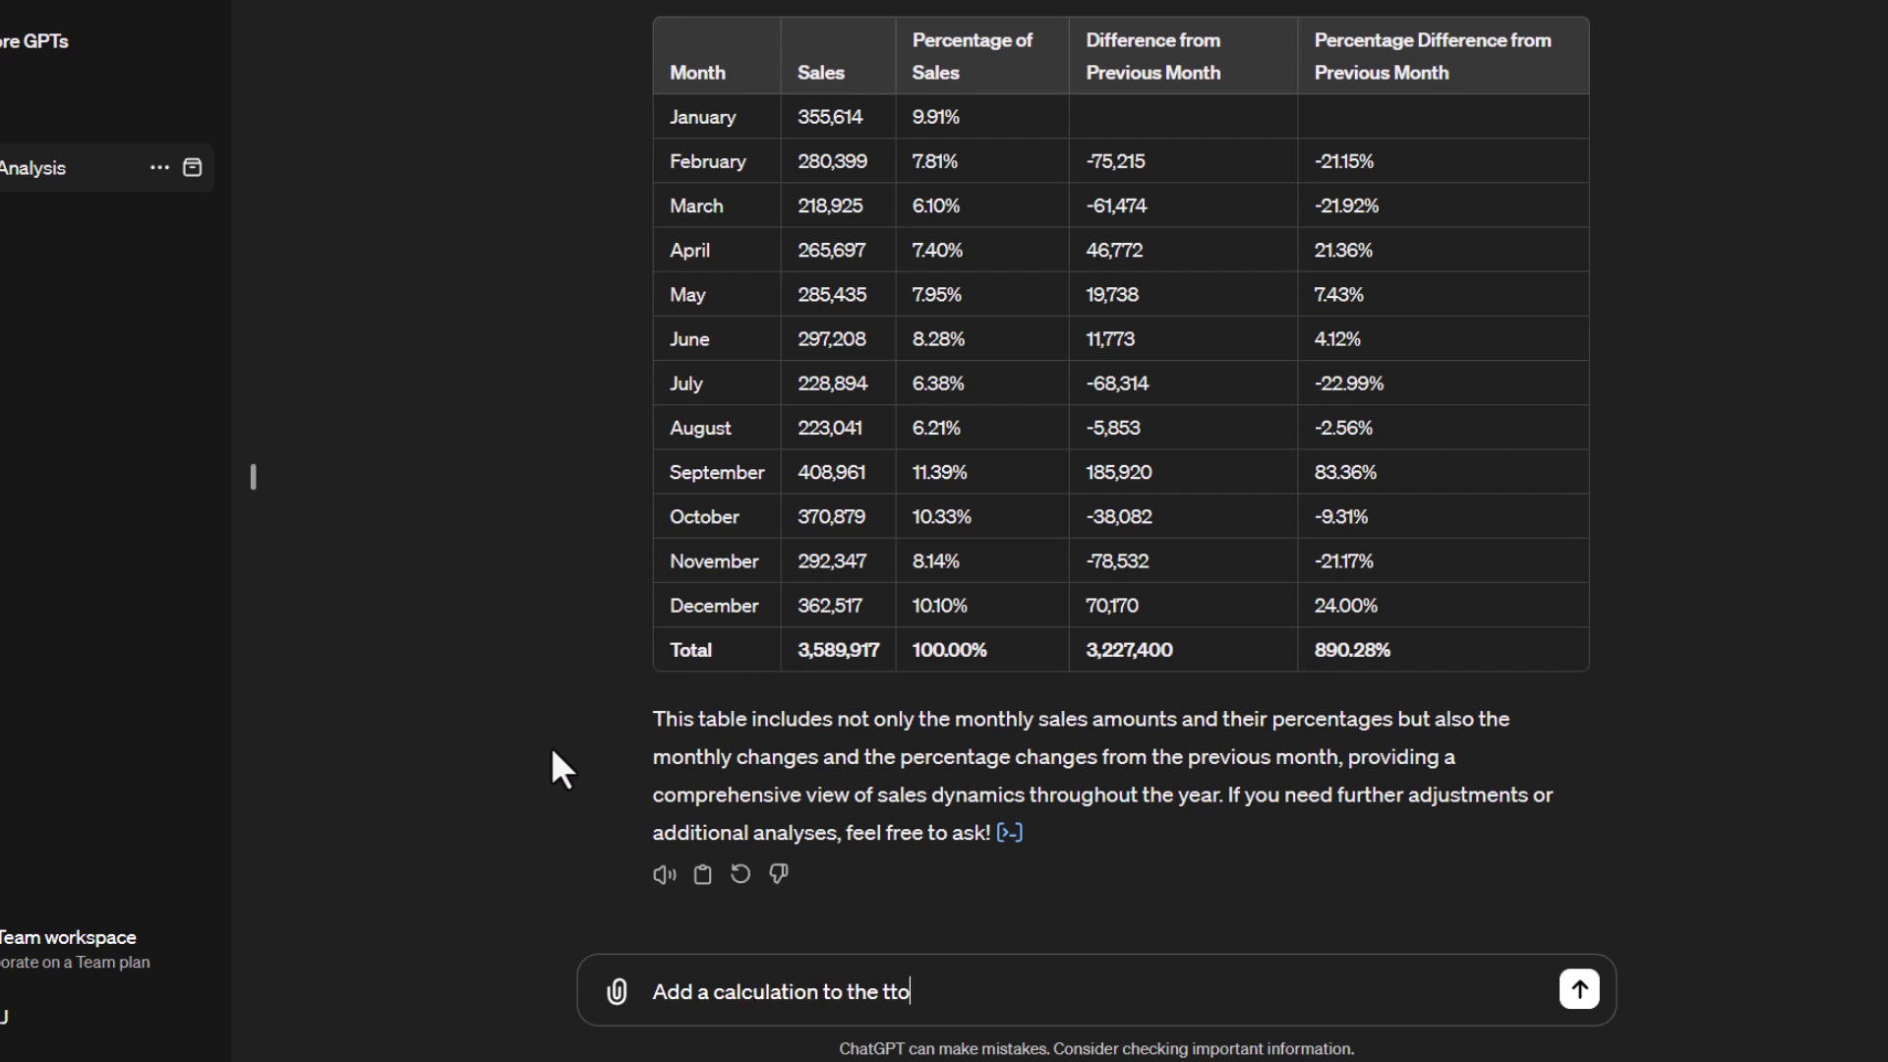
{"action": "key", "text": "BackSpace"}
{"action": "key", "text": "BackSpace"}
{"action": "type", "text": "able.  Calculate the runnin"}
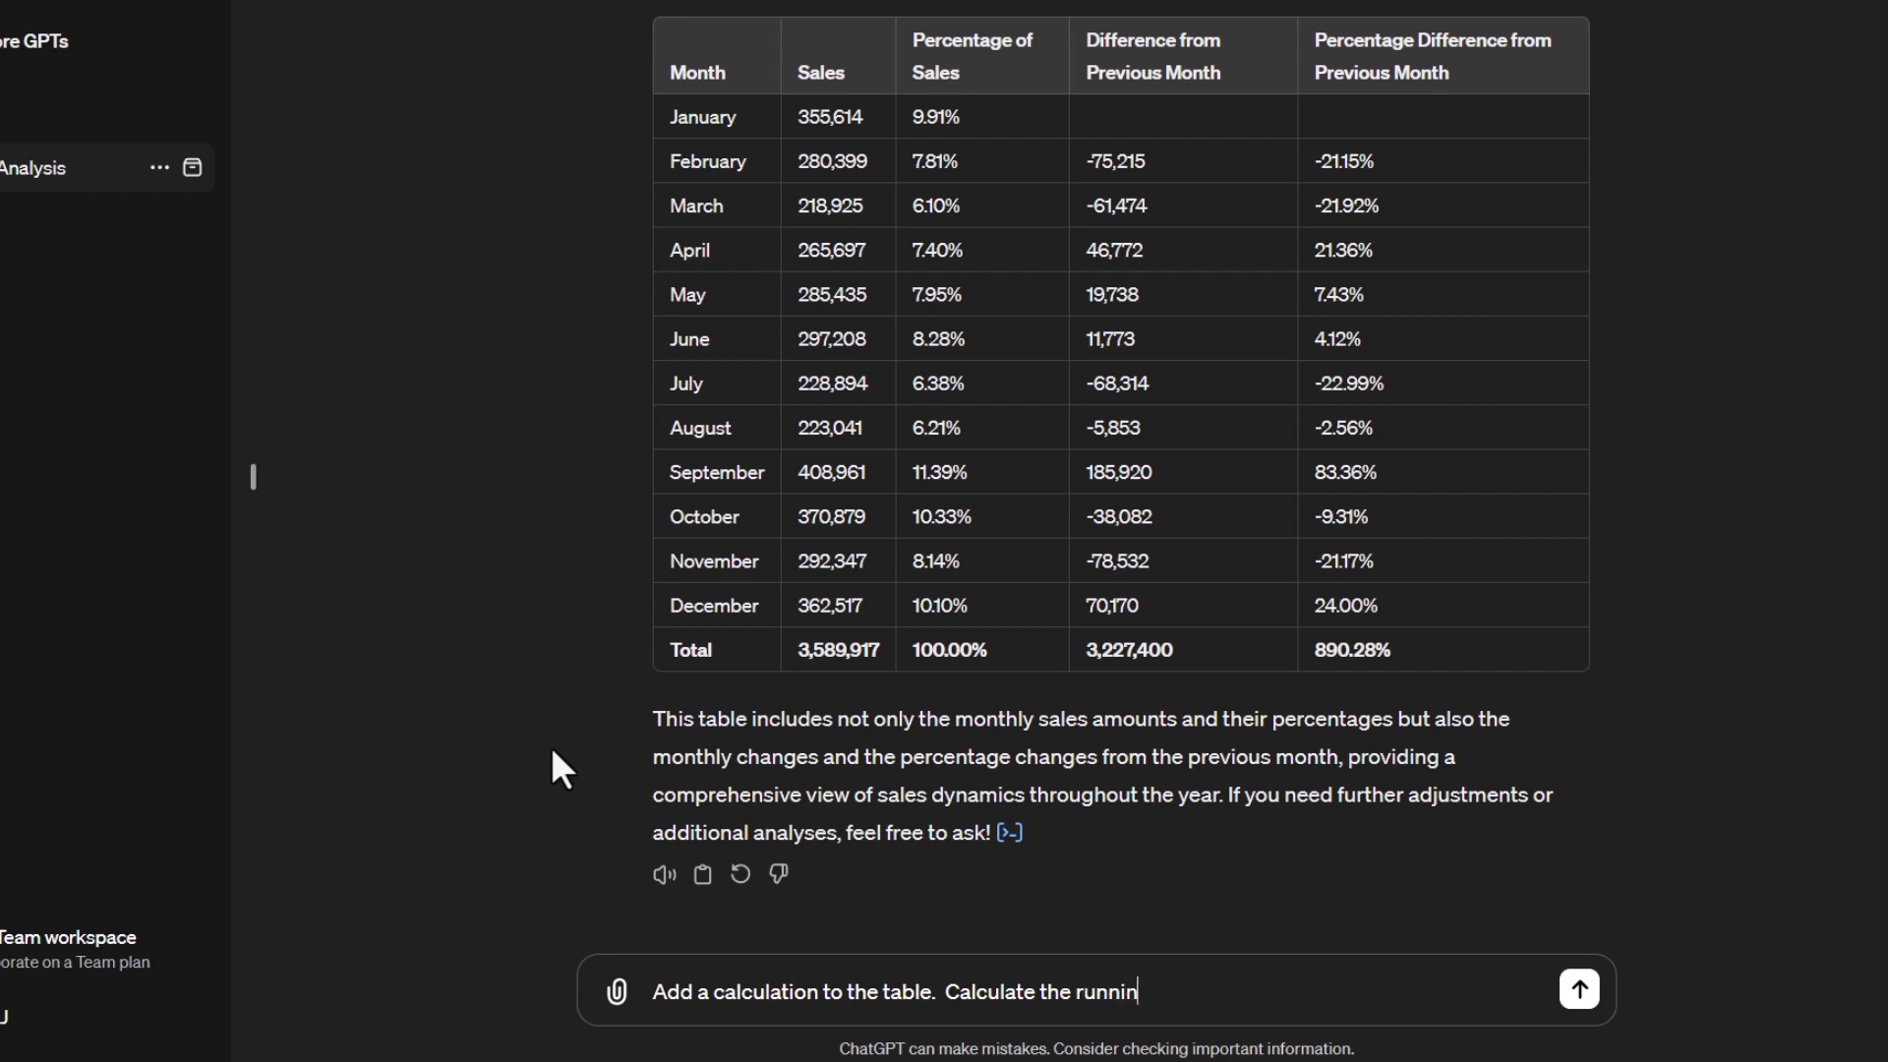
{"action": "type", "text": "g total"}
{"action": "key", "text": "Return"}
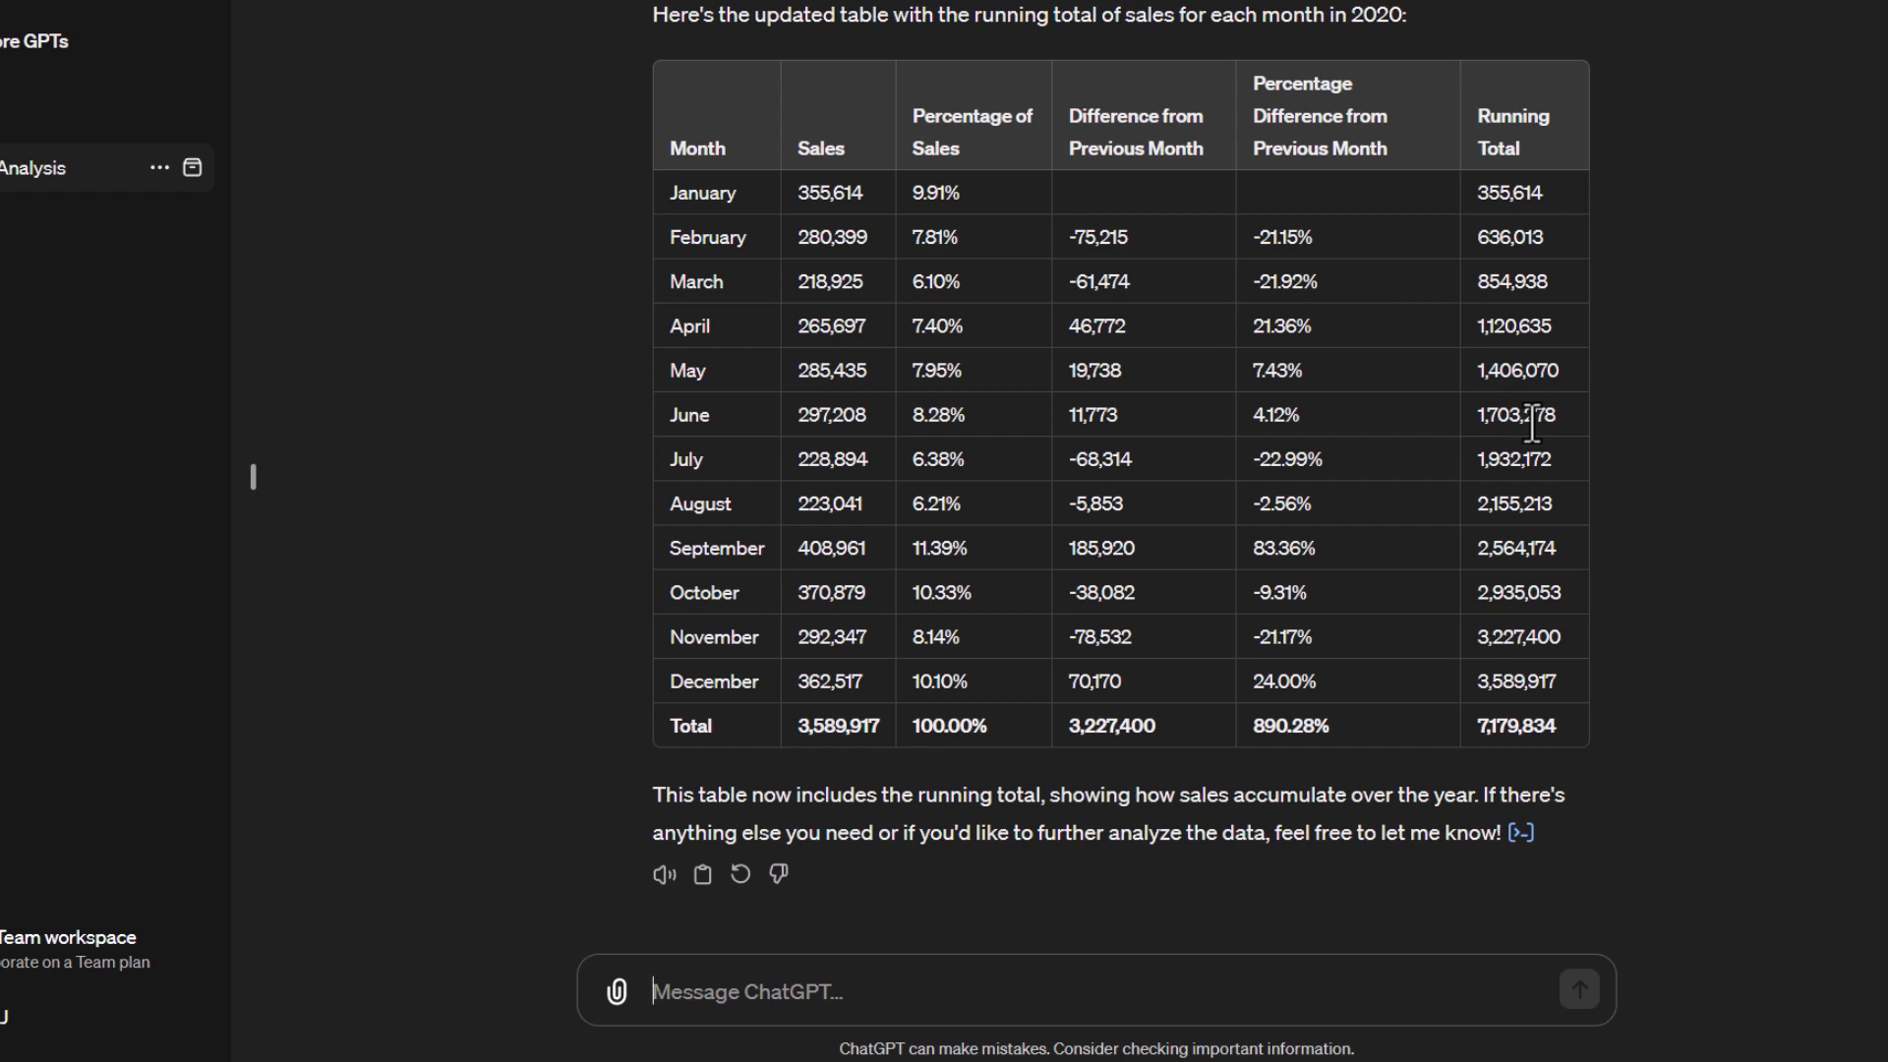
Step: Request an added table calculation for the percentage running total
{"action": "type", "text": "Add"}
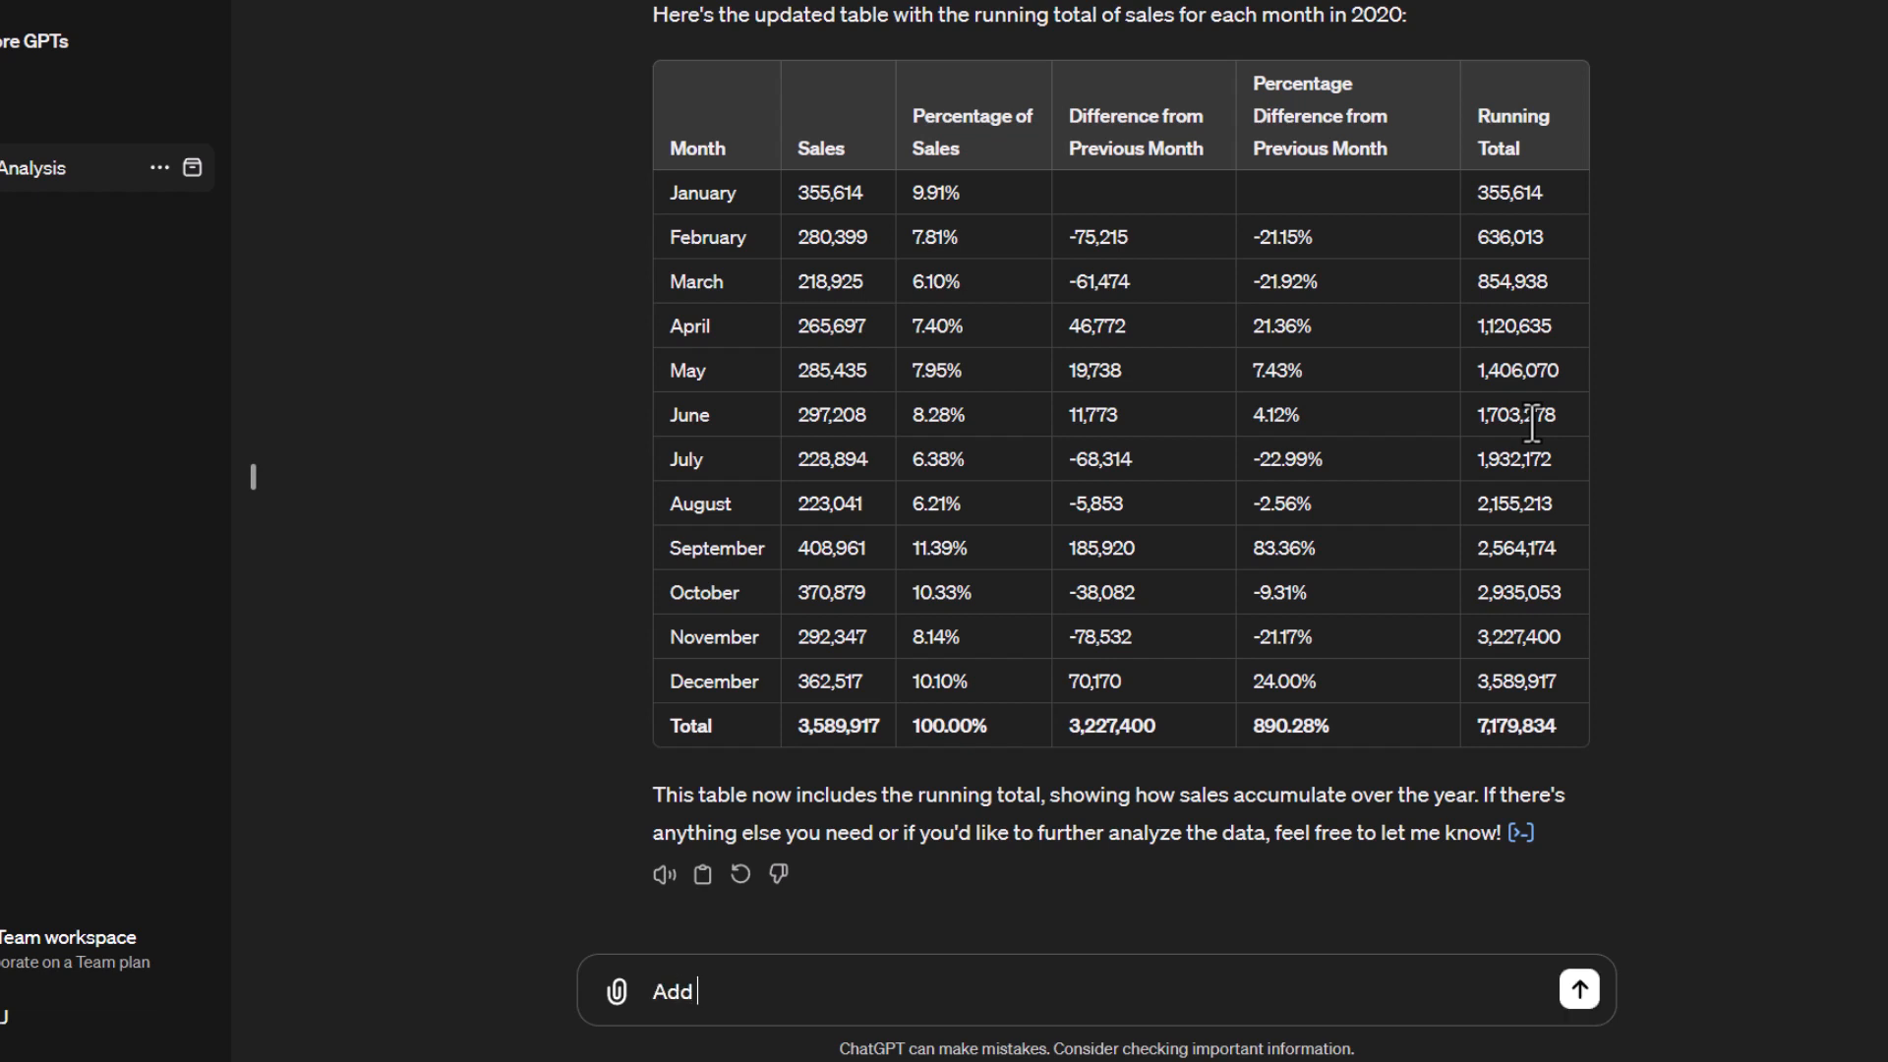
{"action": "type", "text": " a calculation to the"}
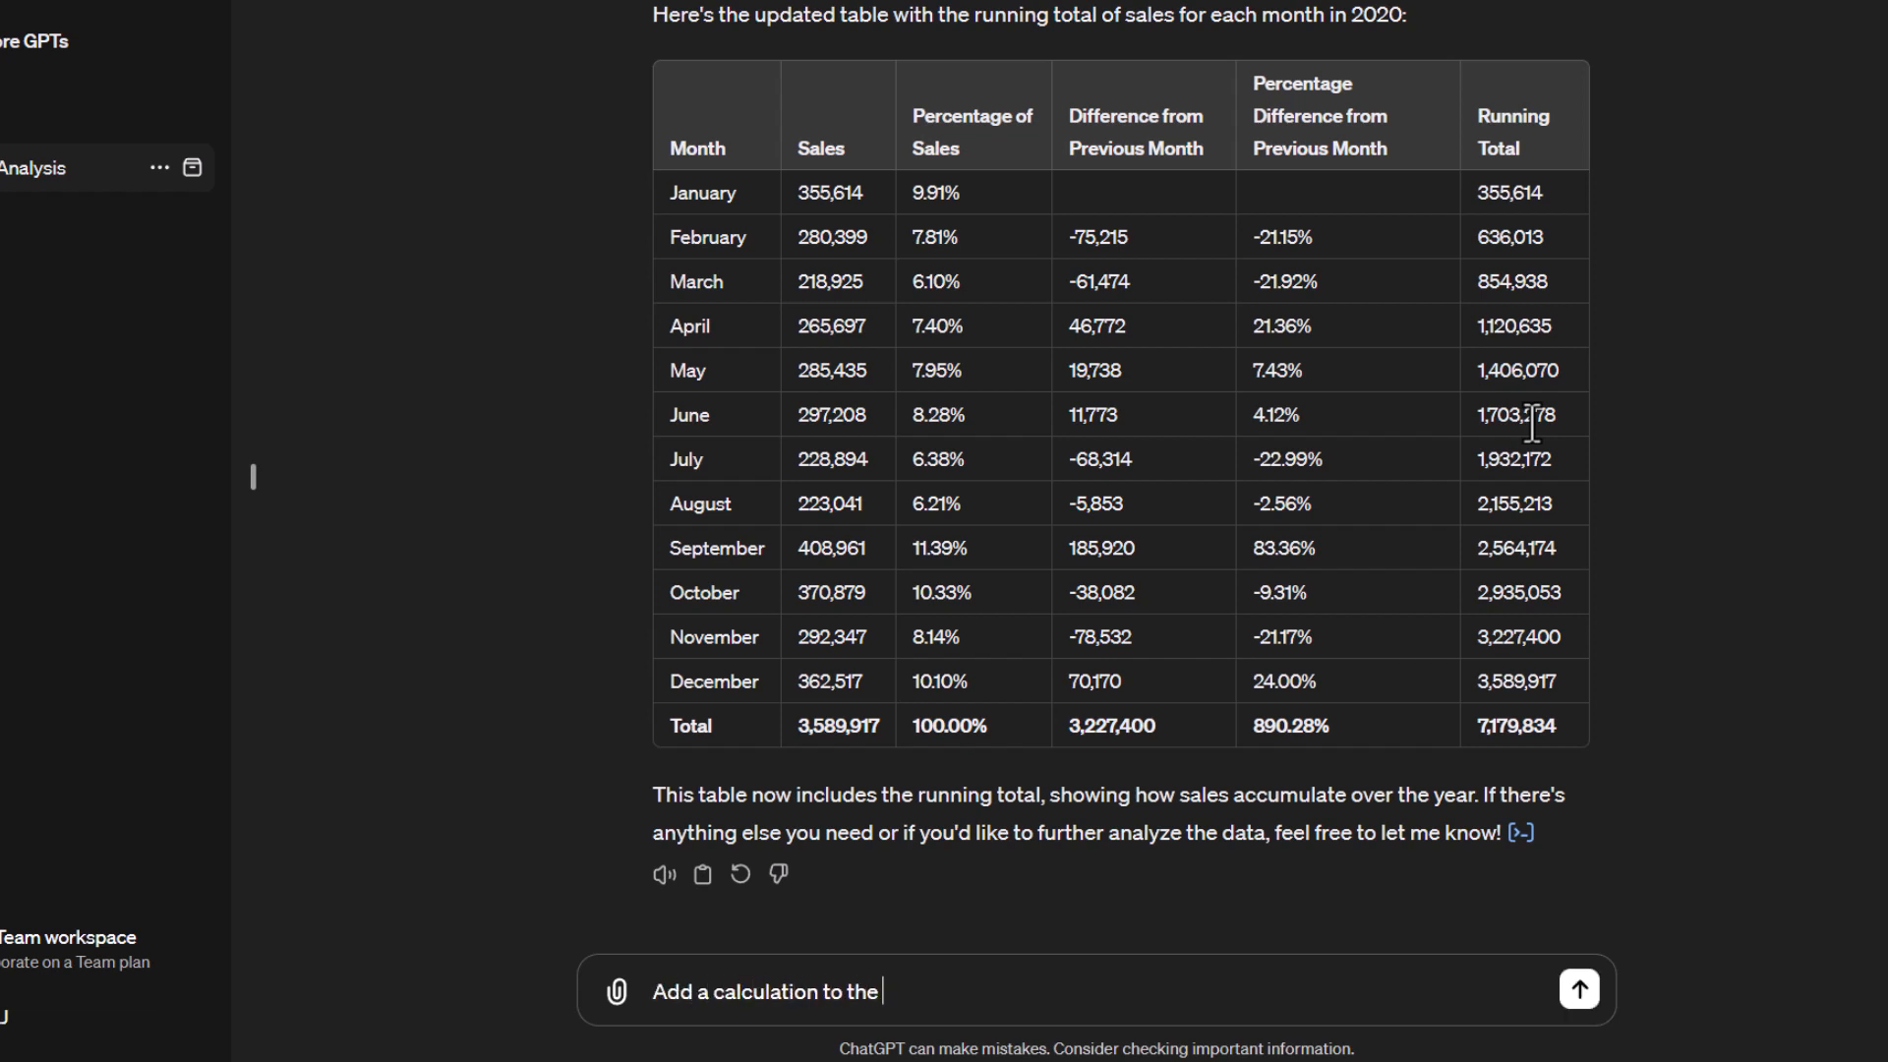
{"action": "type", "text": " table.  Calculate the p"}
{"action": "key", "text": "BackSpace"}
{"action": "type", "text": "percentage running total"}
{"action": "key", "text": "Return"}
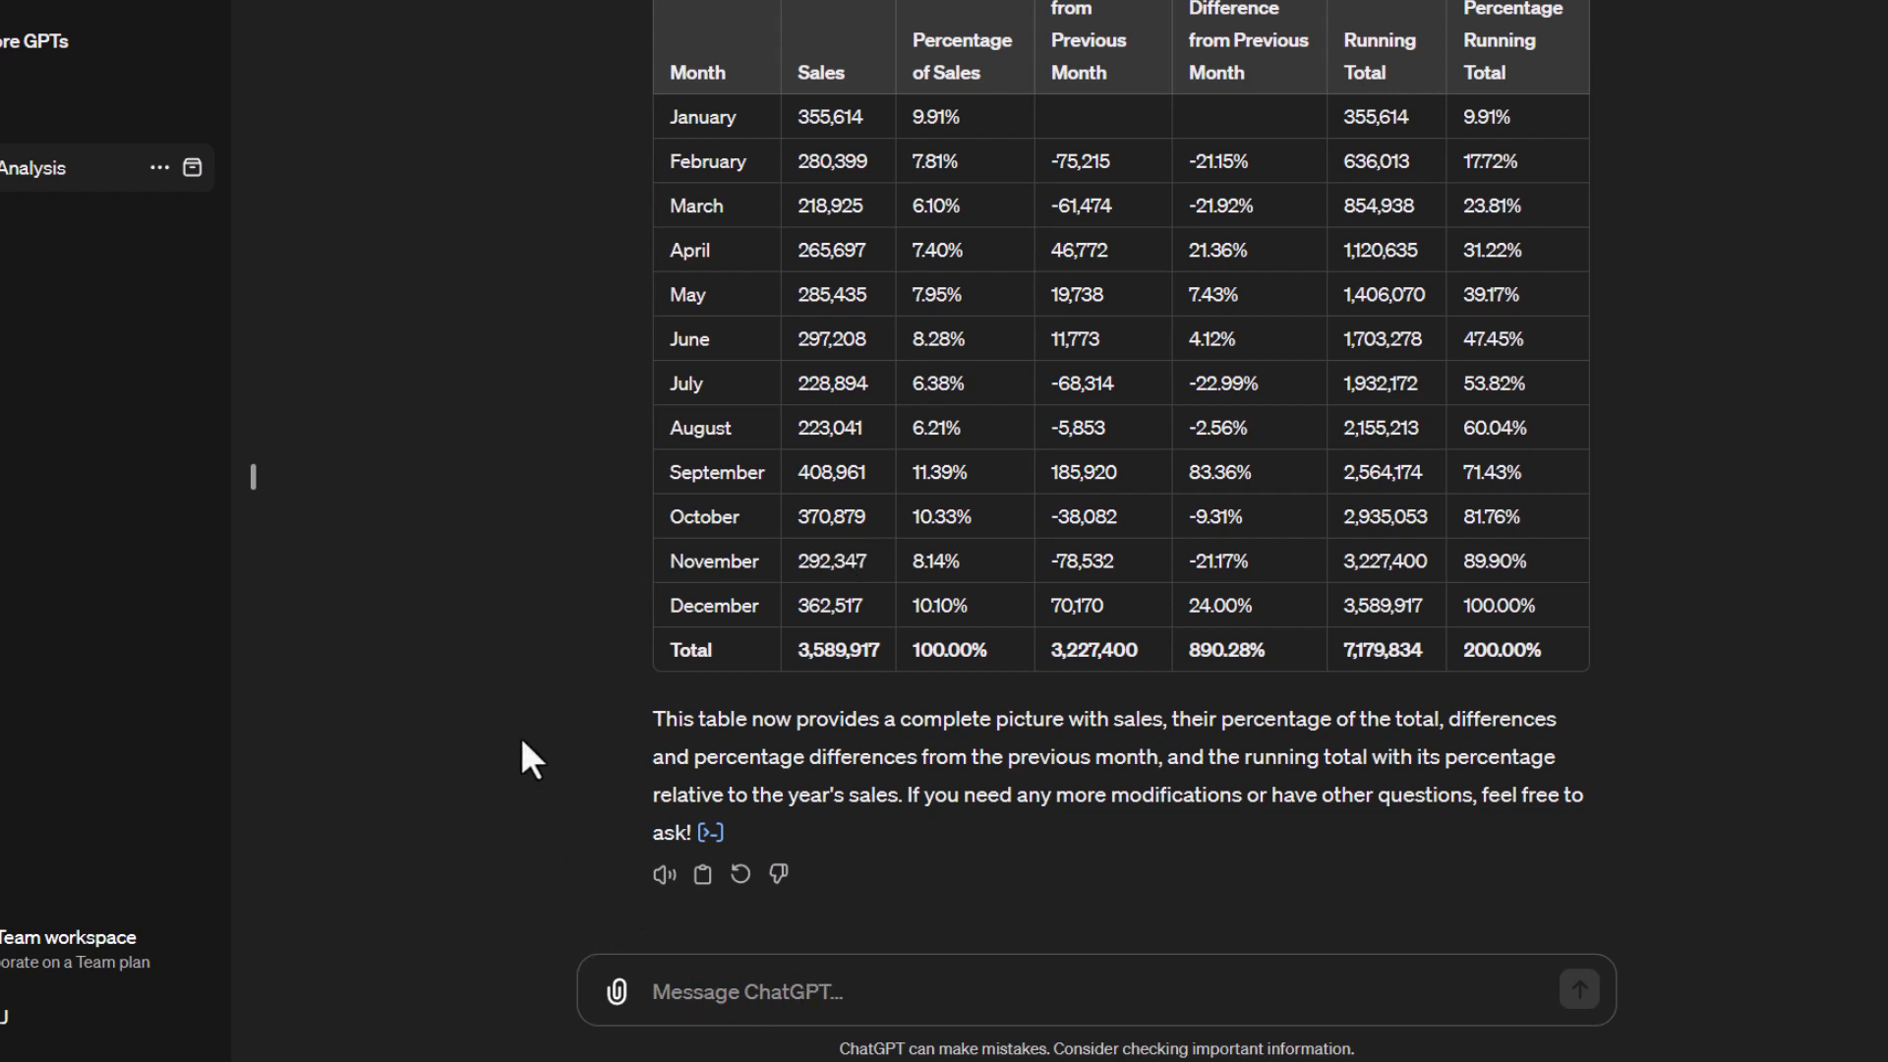
Step: Request an added table calculation for the ranking of Sales, with the highest Sales getting ranking number 1
{"action": "type", "text": "Add c"}
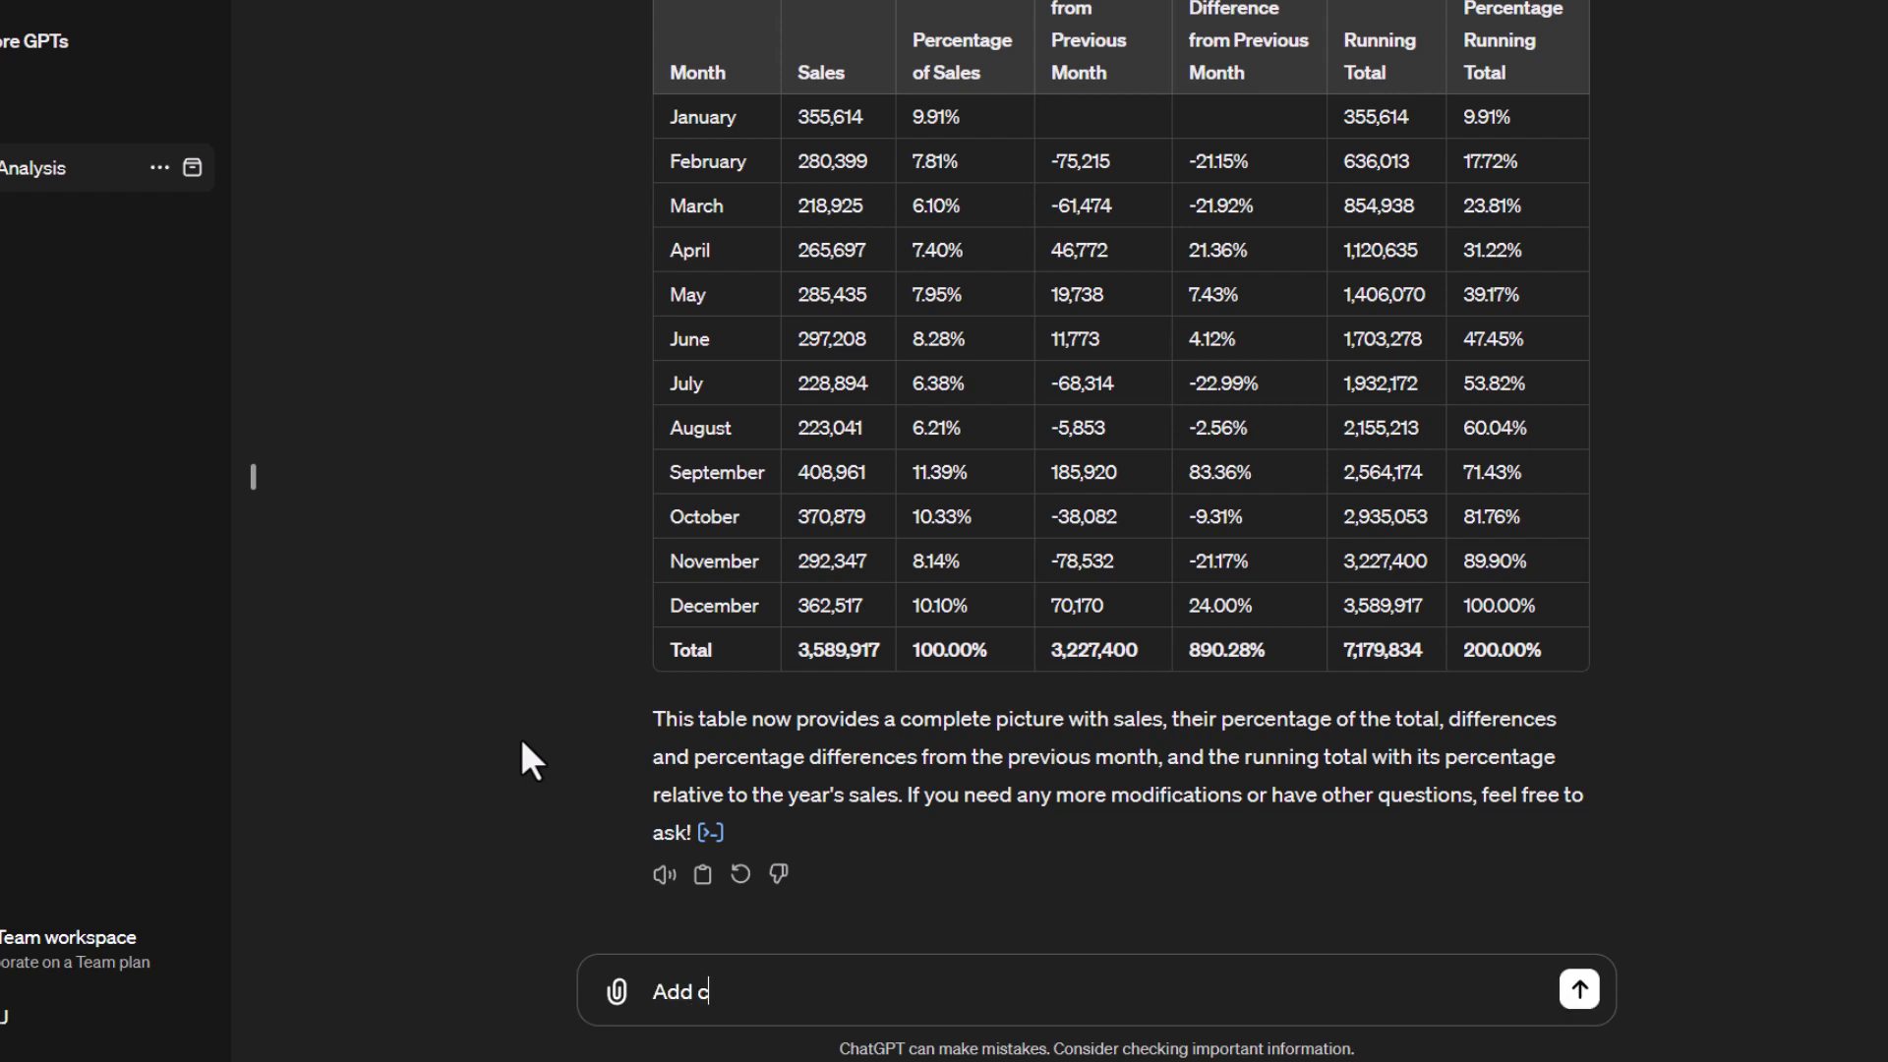
{"action": "type", "text": "alculation tot he"}
{"action": "key", "text": "BackSpace"}
{"action": "key", "text": "BackSpace"}
{"action": "key", "text": "BackSpace"}
{"action": "key", "text": "BackSpace"}
{"action": "type", "text": "the"}
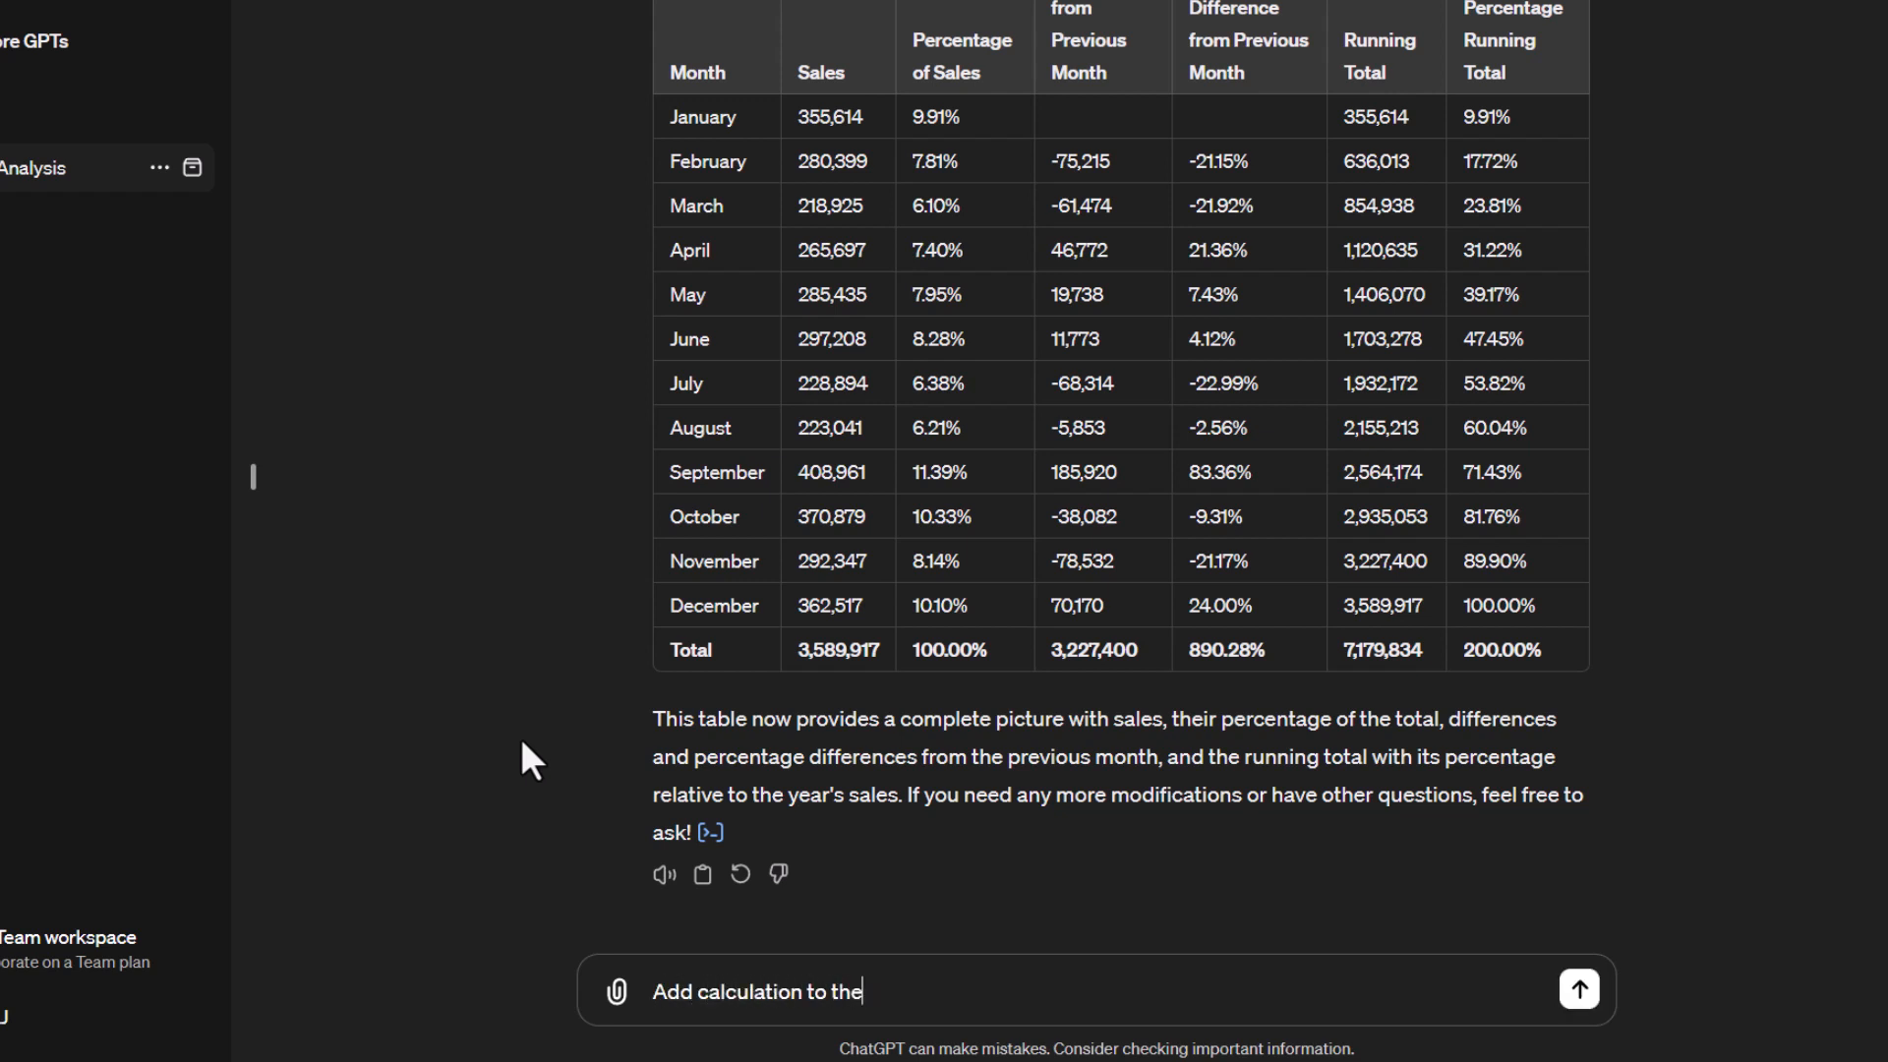
{"action": "type", "text": " table. Calculate "}
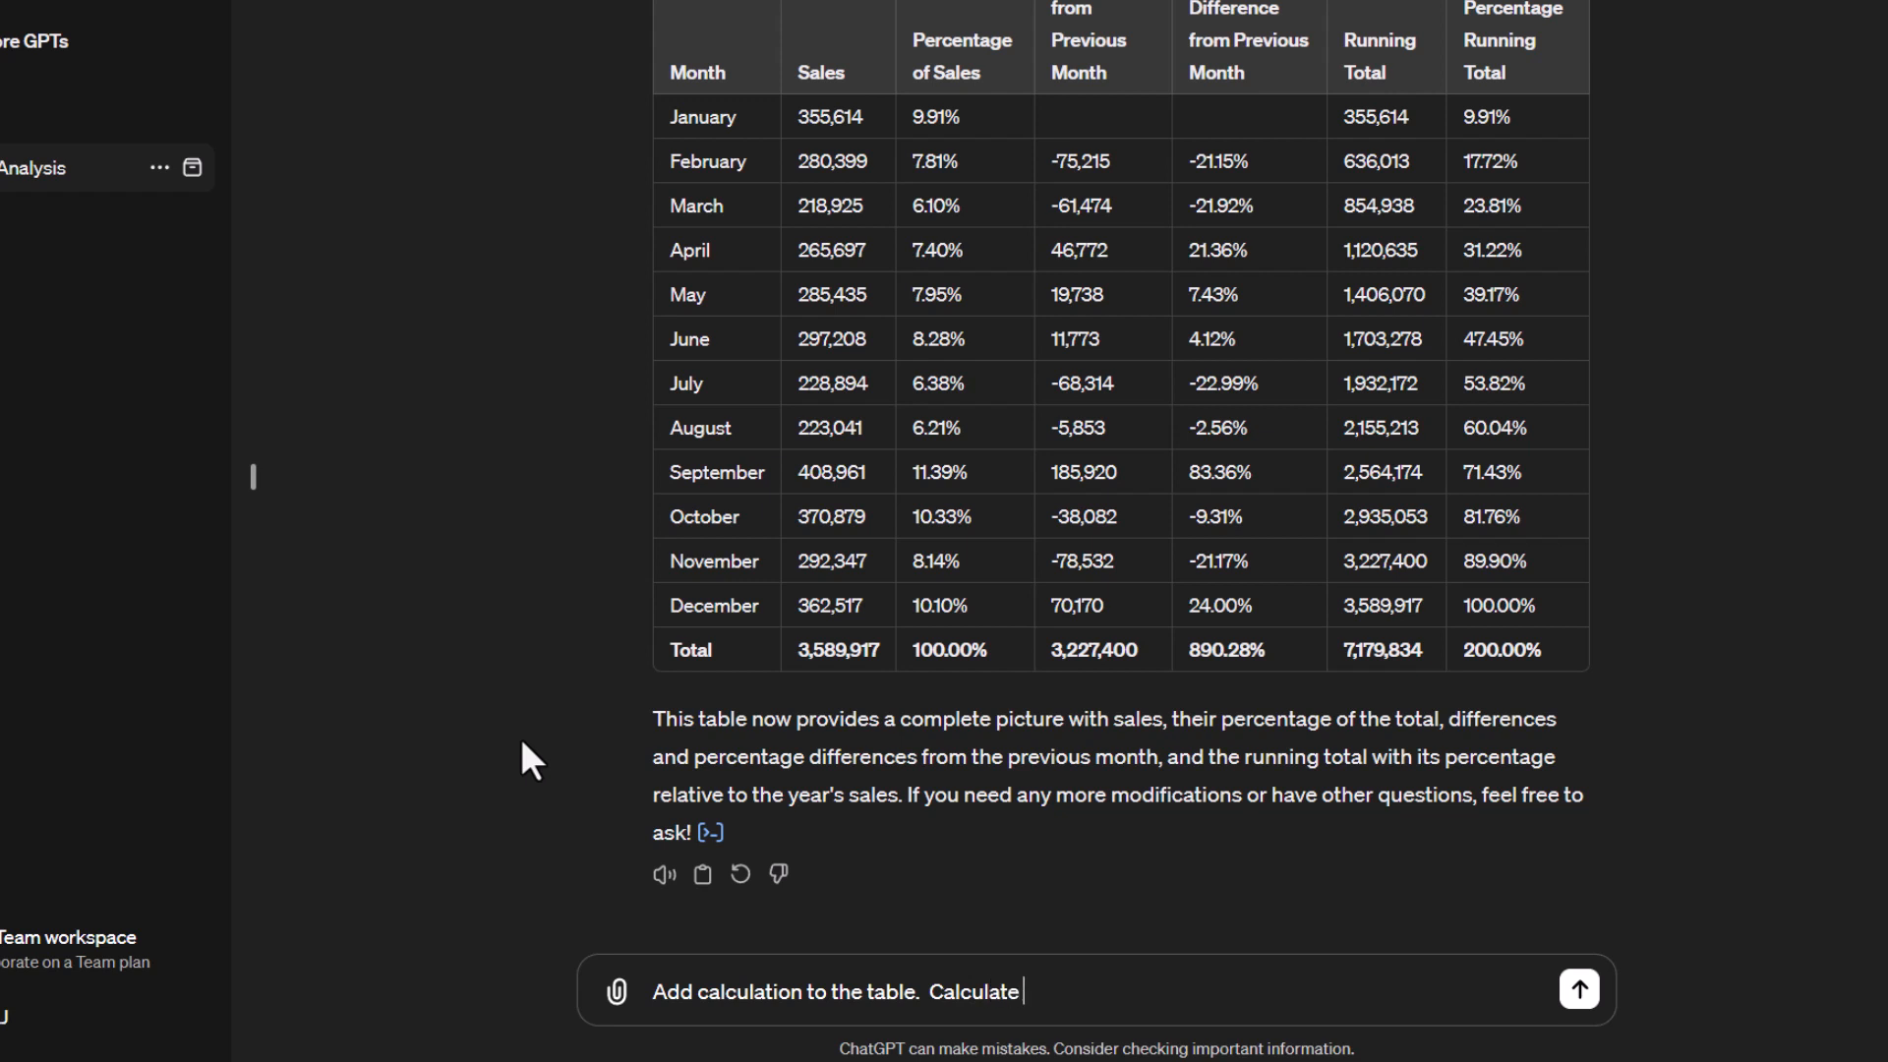
{"action": "type", "text": "the ranking of Sales"}
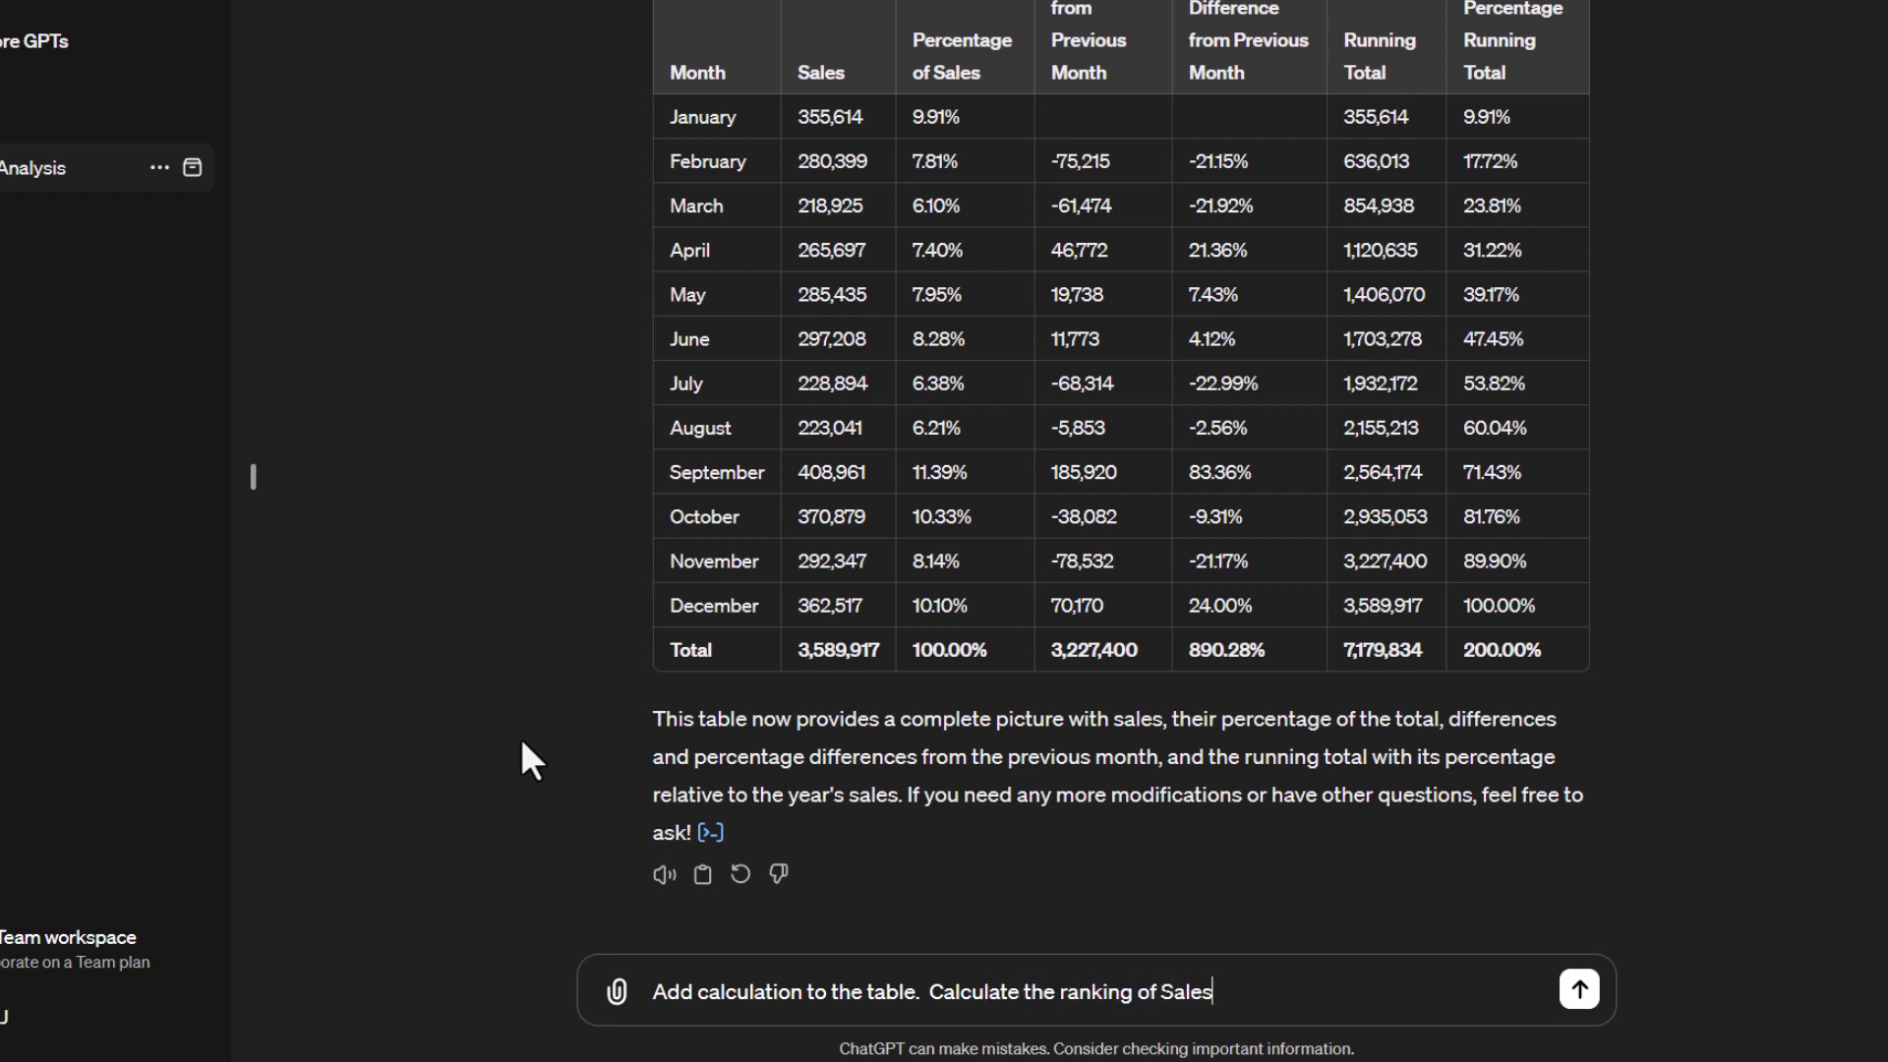
{"action": "type", "text": ".  Higherst Sales get "}
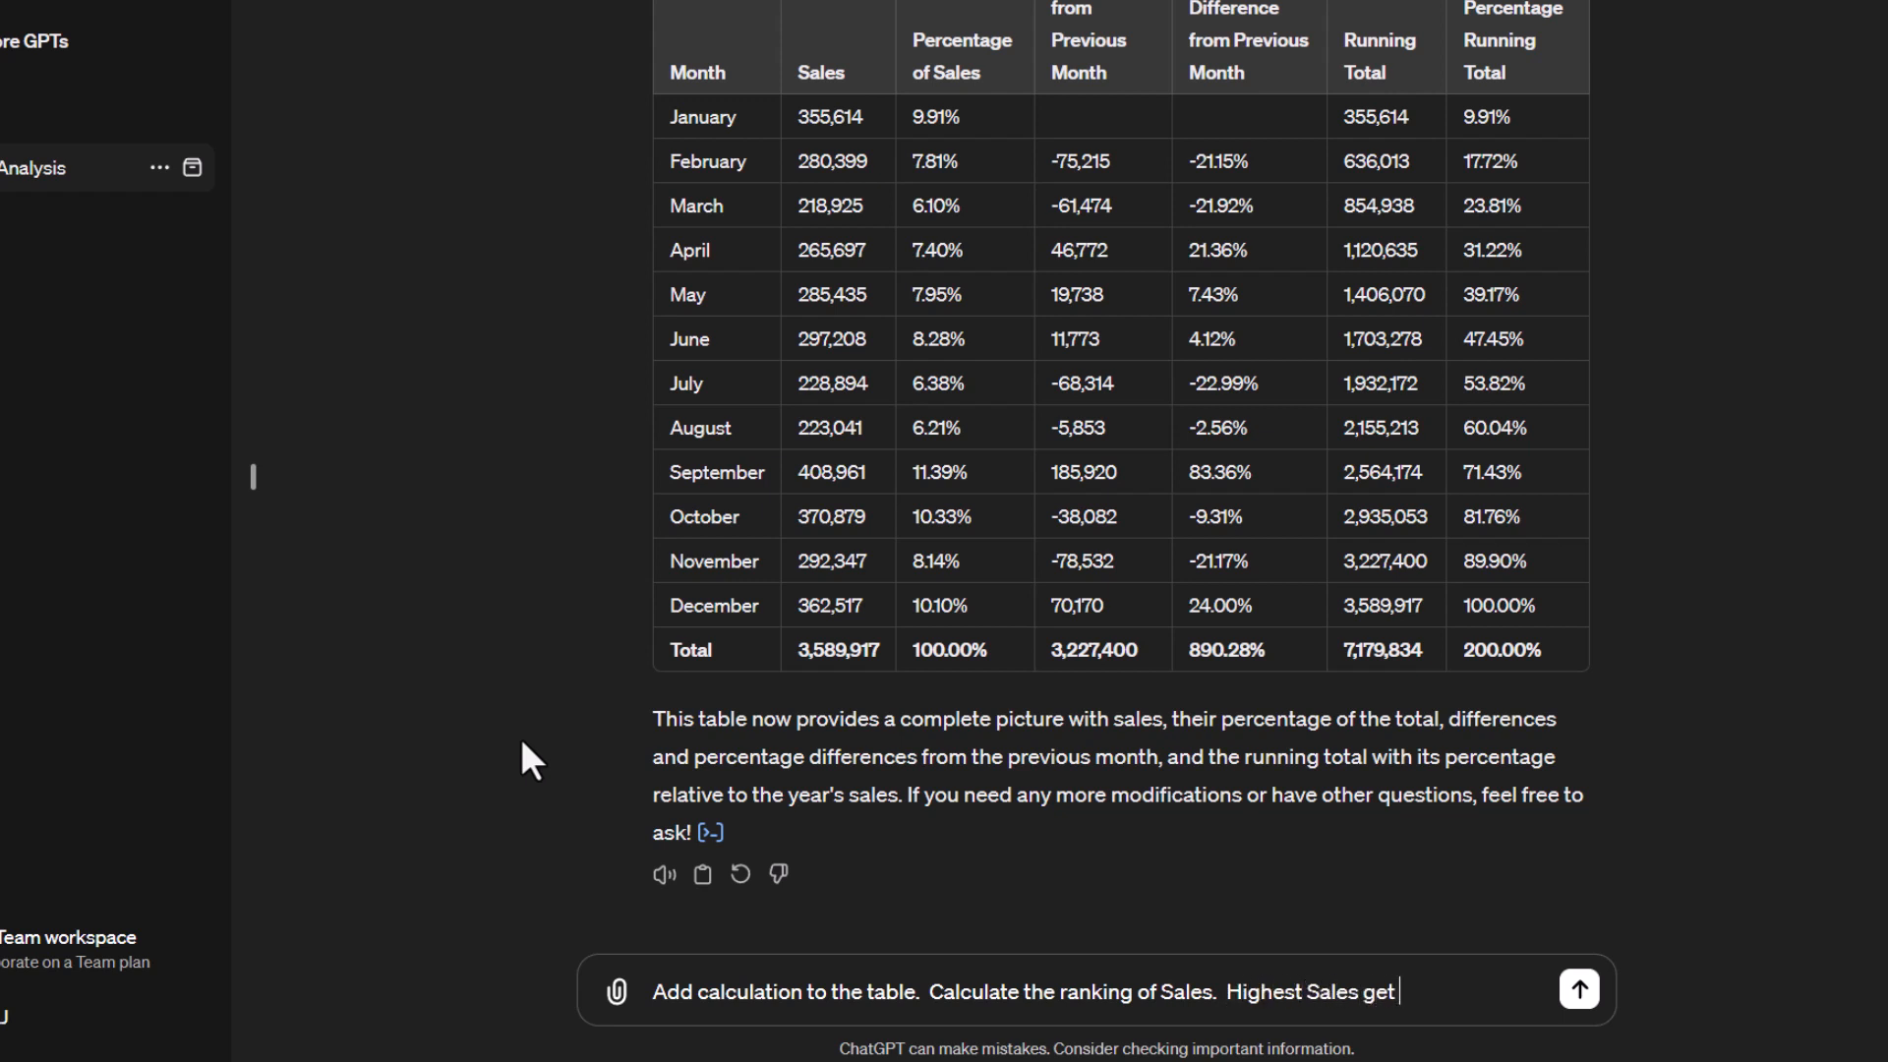
{"action": "type", "text": "ranking number 1"}
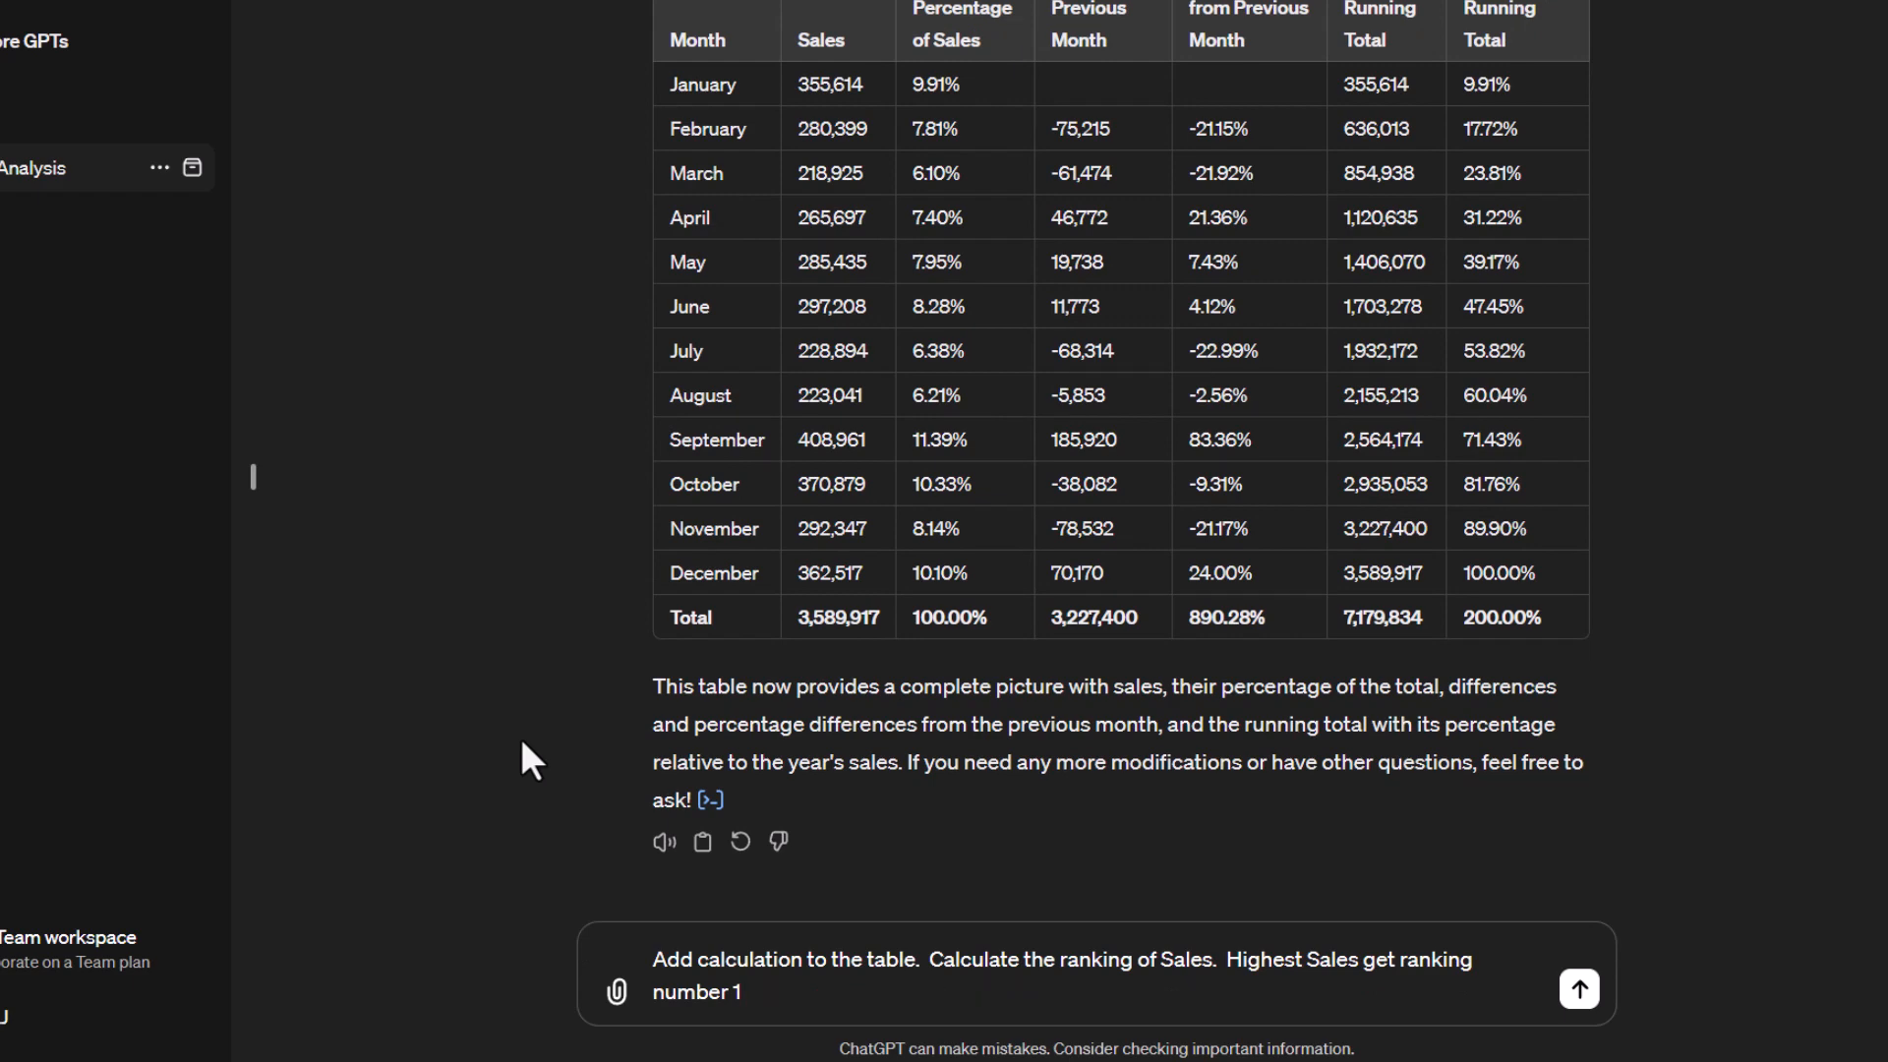
{"action": "left_click", "coordinate": [1580, 989]}
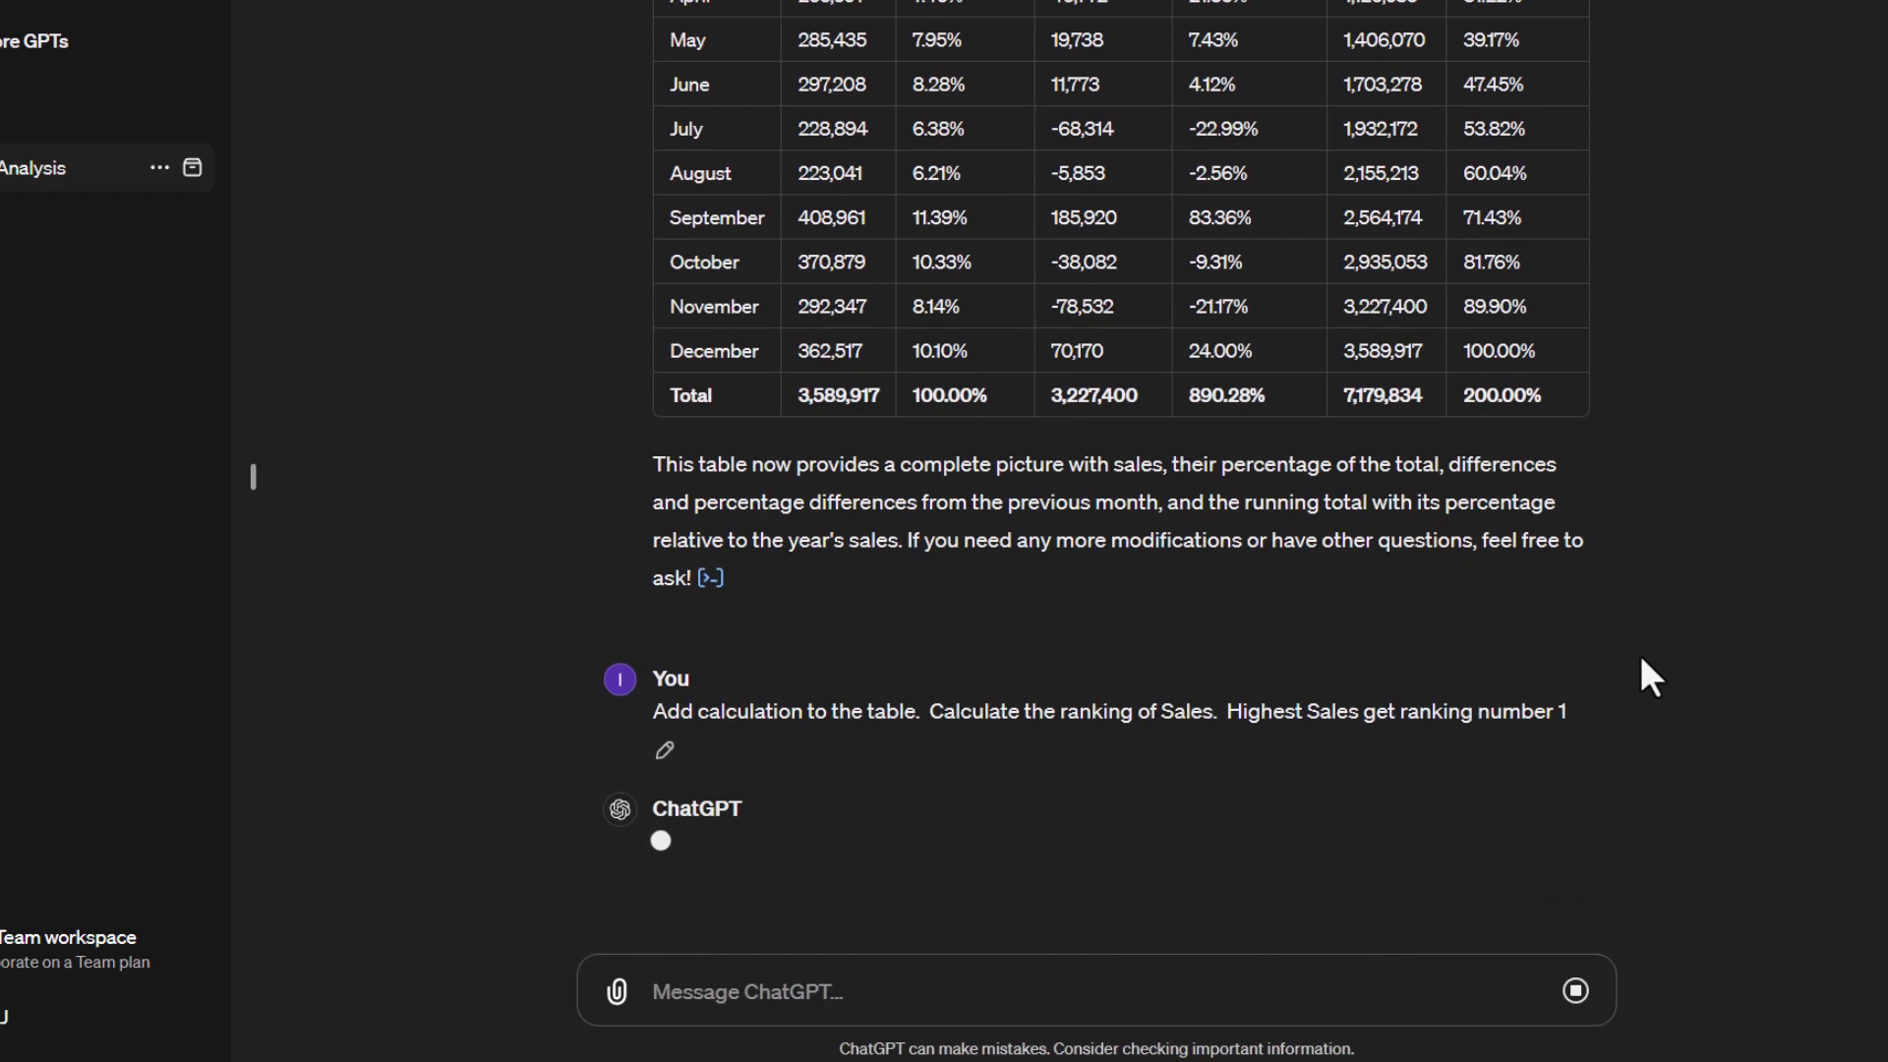